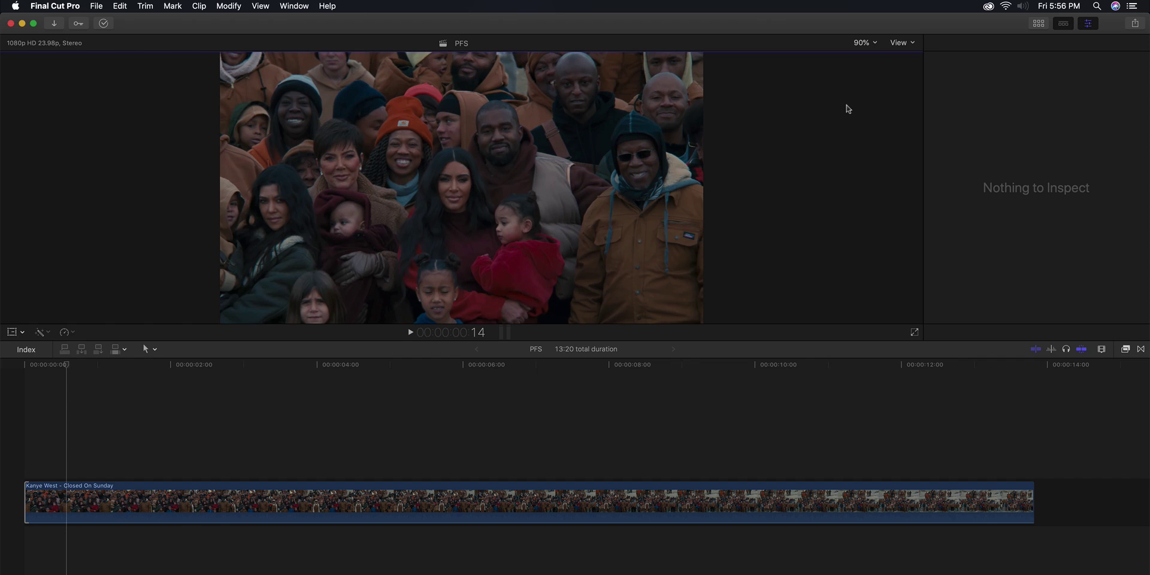
Check the application's build version in its About window, and close the window
click(53, 365)
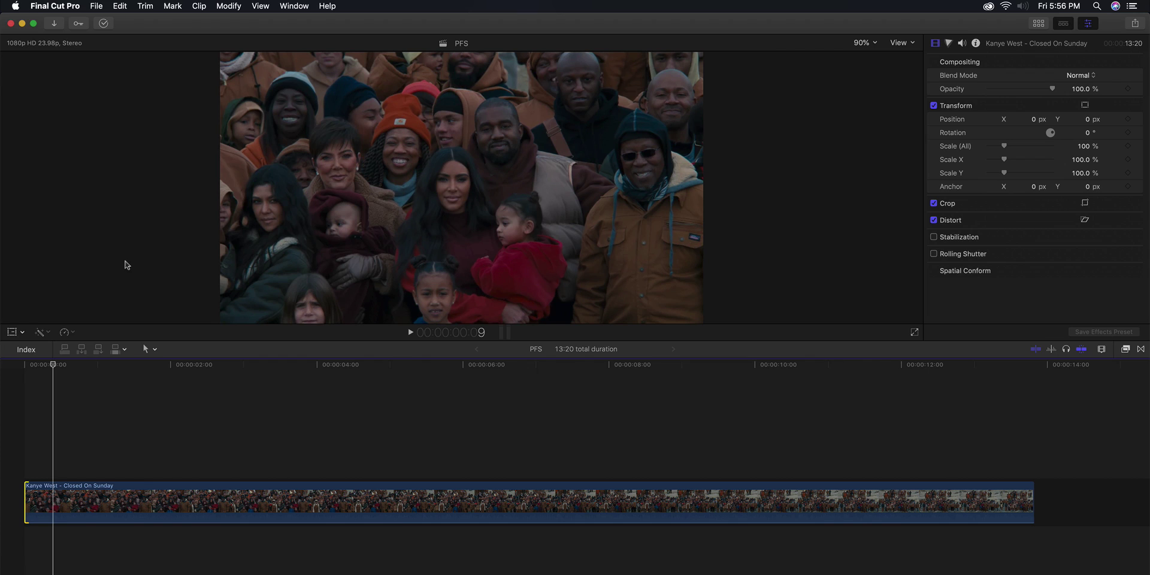
click(70, 5)
key(Return)
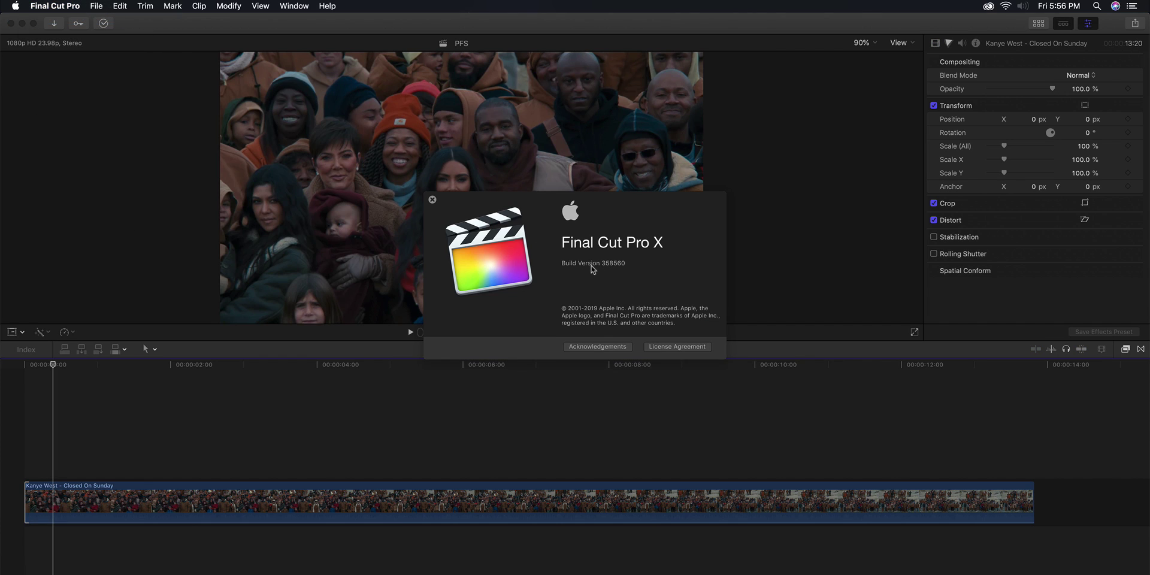
click(595, 266)
click(432, 199)
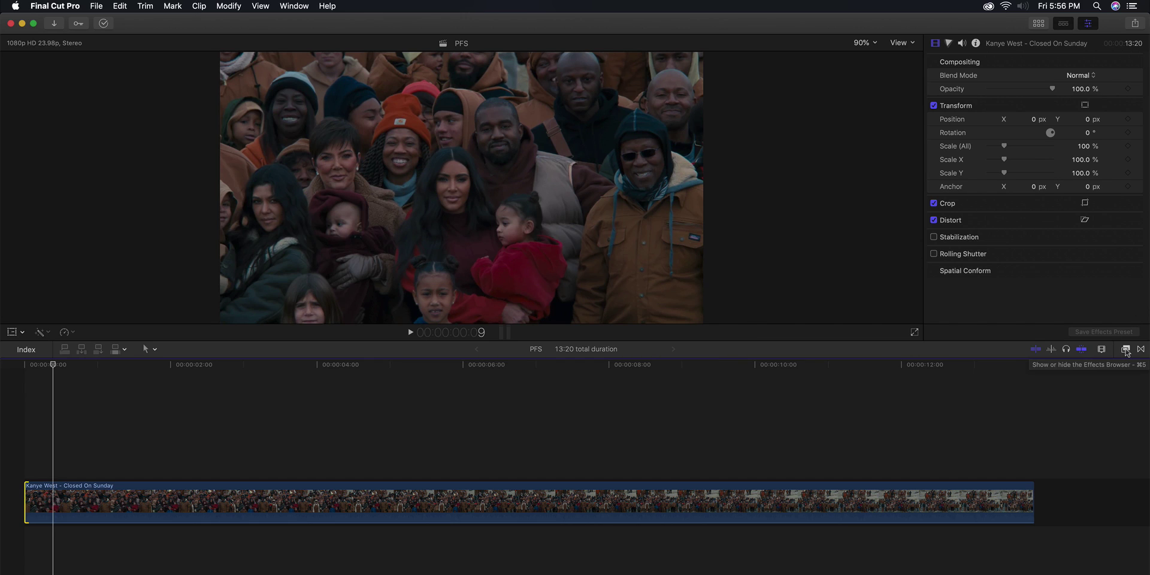
Apply the Censor effect from the Stylize category to the clip, and hide the effects browser
click(1125, 349)
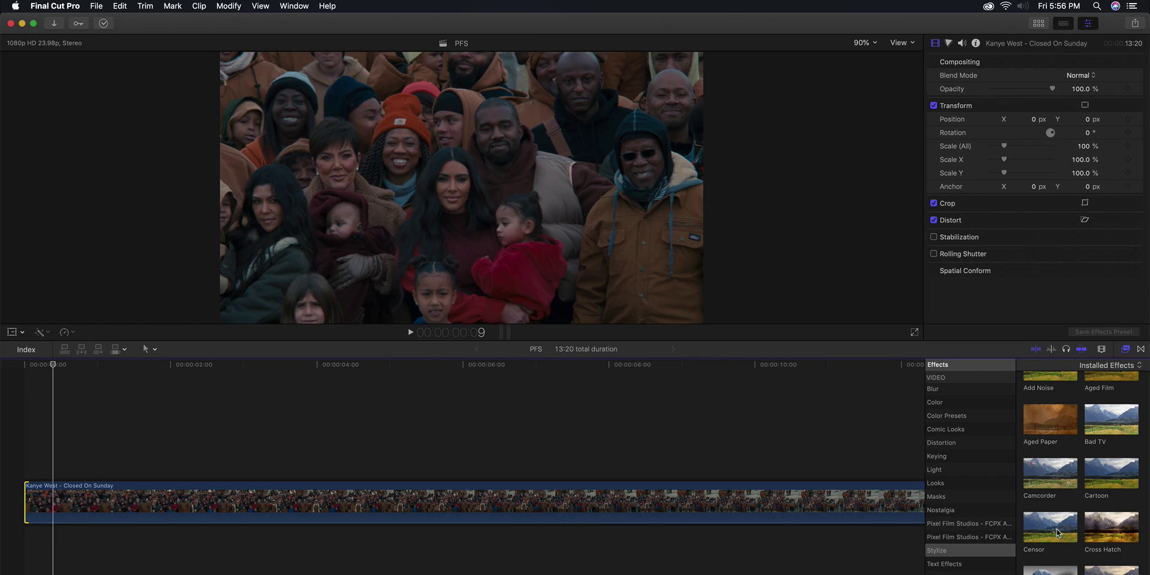
drag(1044, 537, 464, 504)
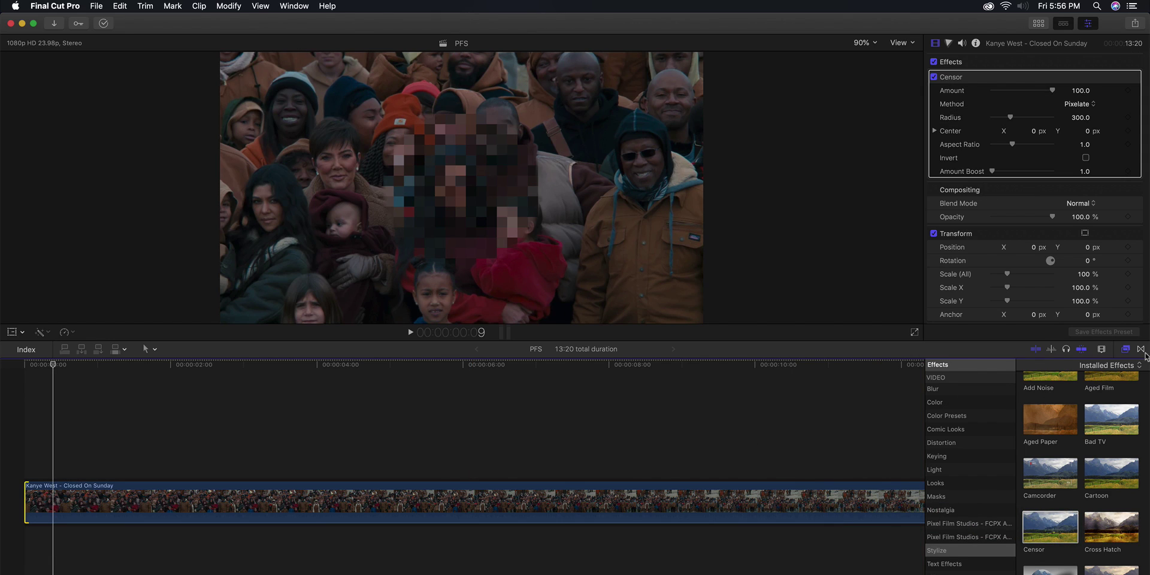
click(1126, 350)
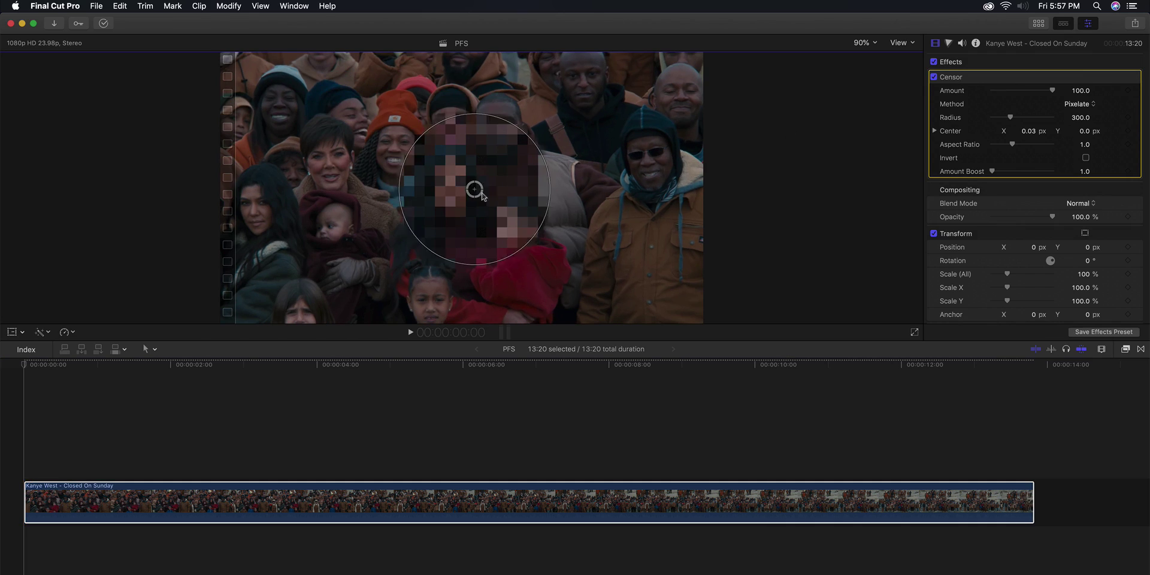
At the clip's start, fit the censor circle over the bearded man's face with center 0.13, 0.21 and radius 140.6, and keyframe both parameters
drag(475, 189, 507, 138)
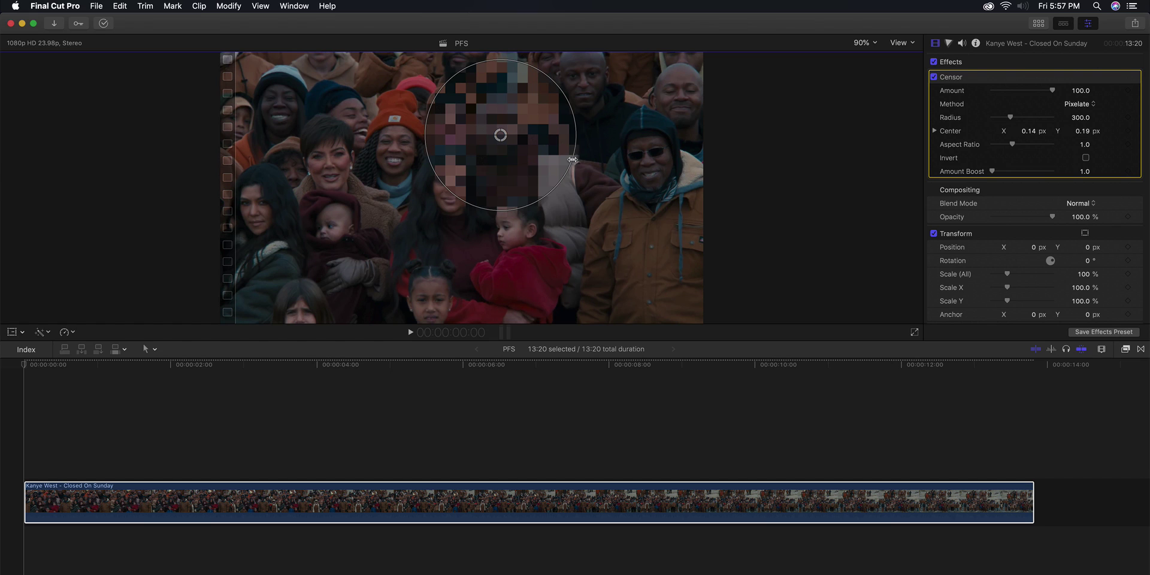
drag(573, 159, 497, 130)
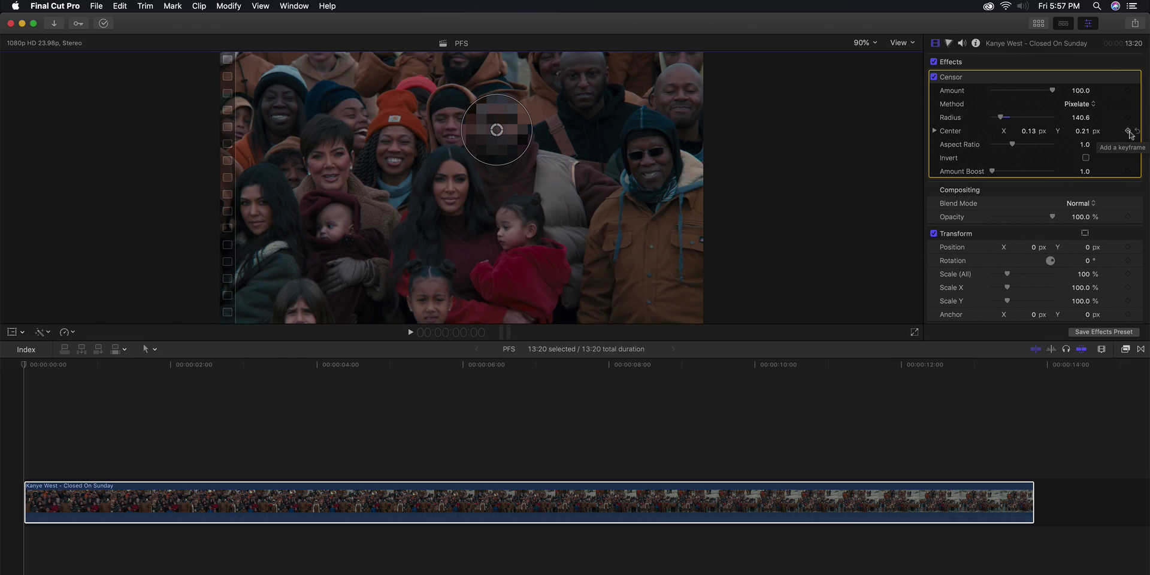
click(1128, 118)
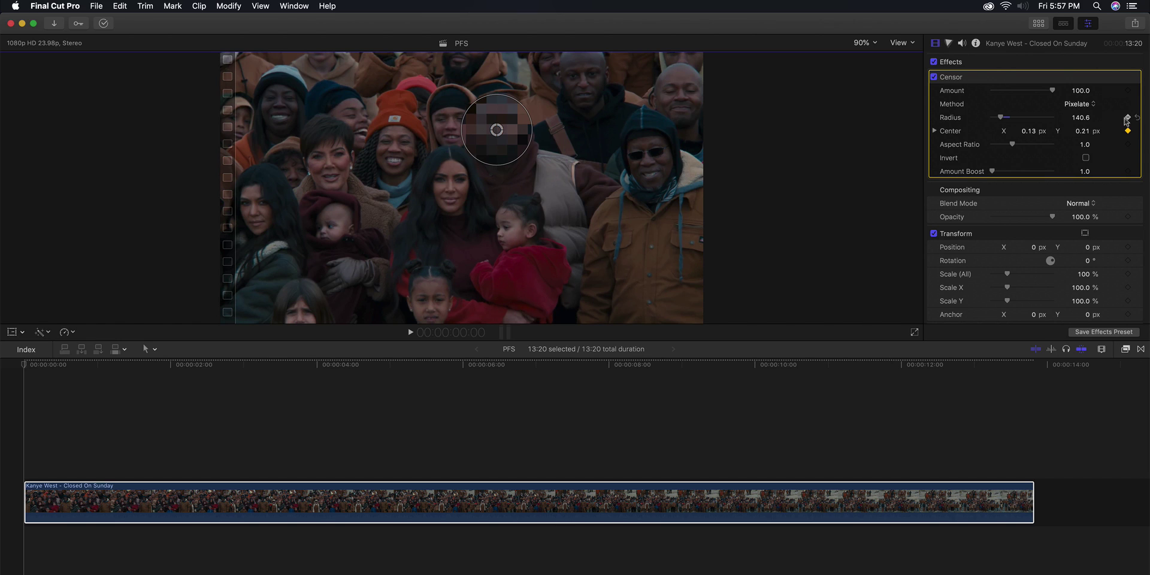
Try the Blur, Darken and Rectangle methods for the Censor effect, and return to Pixelate
mouse_move(1049, 95)
mouse_down()
mouse_move(1011, 92)
mouse_move(1050, 92)
mouse_up()
click(1077, 104)
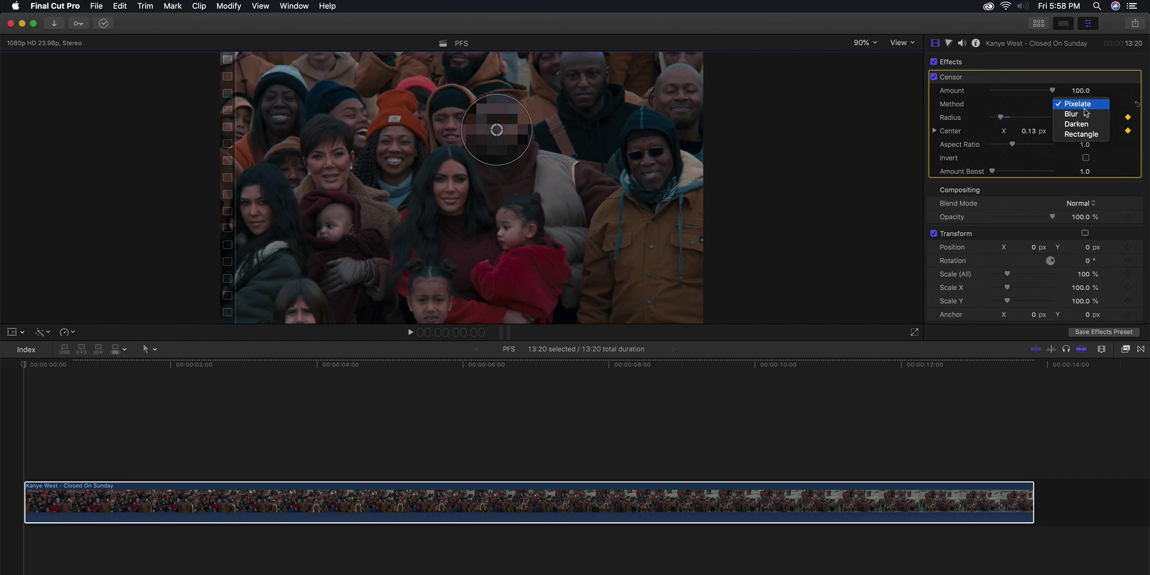
click(1084, 113)
click(1083, 107)
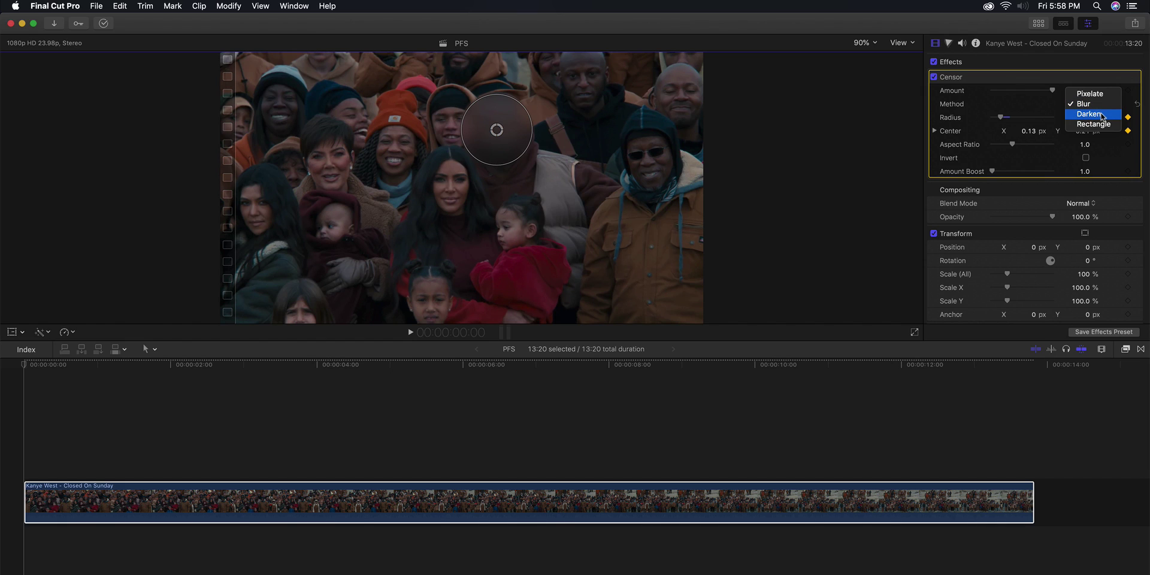
click(1087, 113)
click(1088, 105)
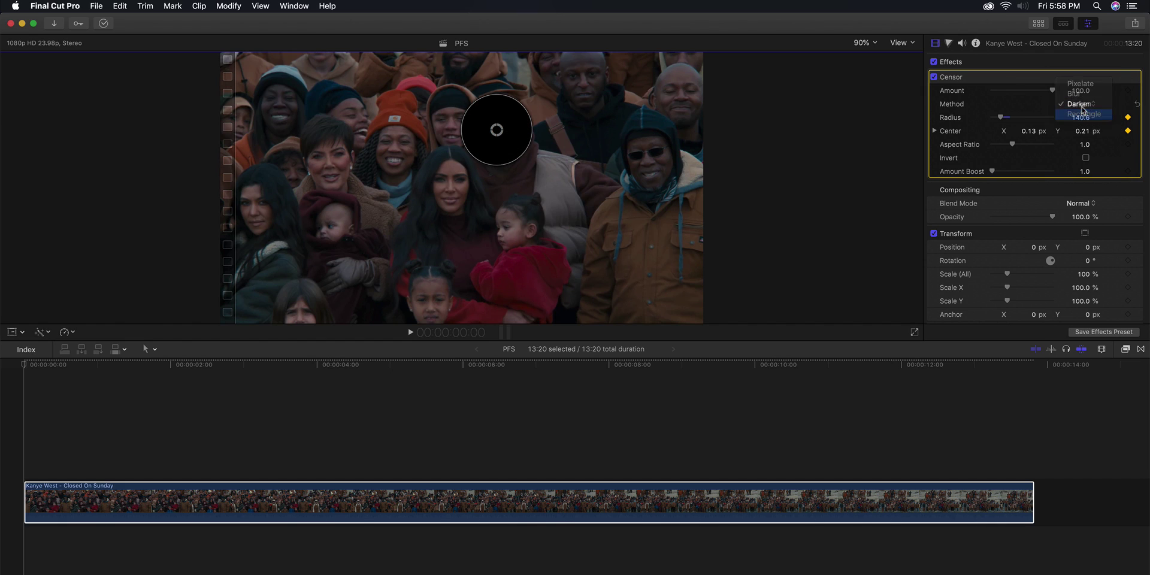
click(1087, 115)
click(1077, 102)
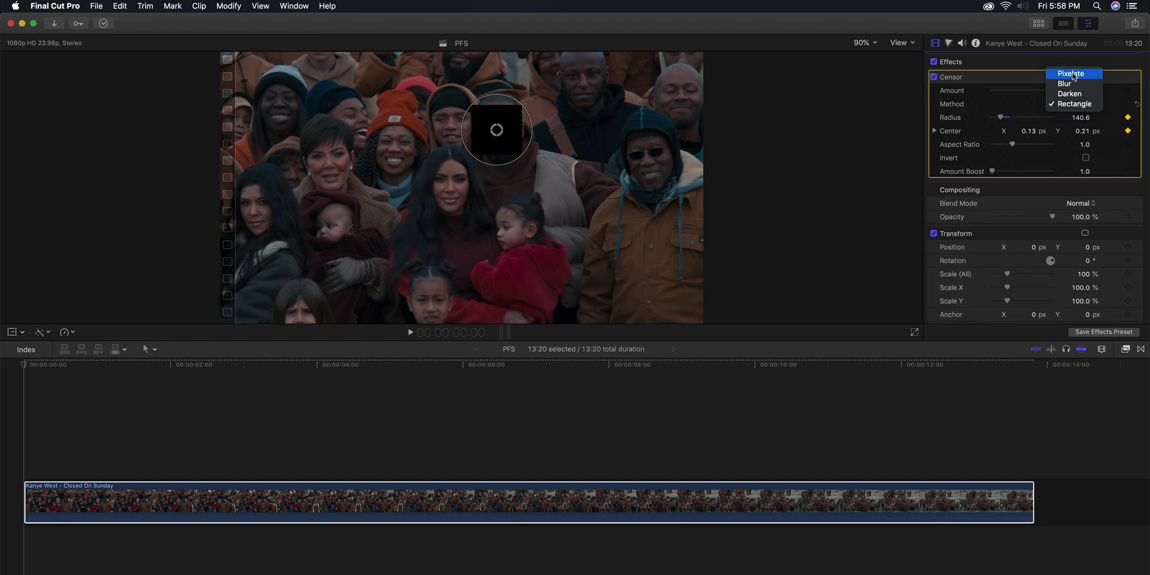
click(1080, 72)
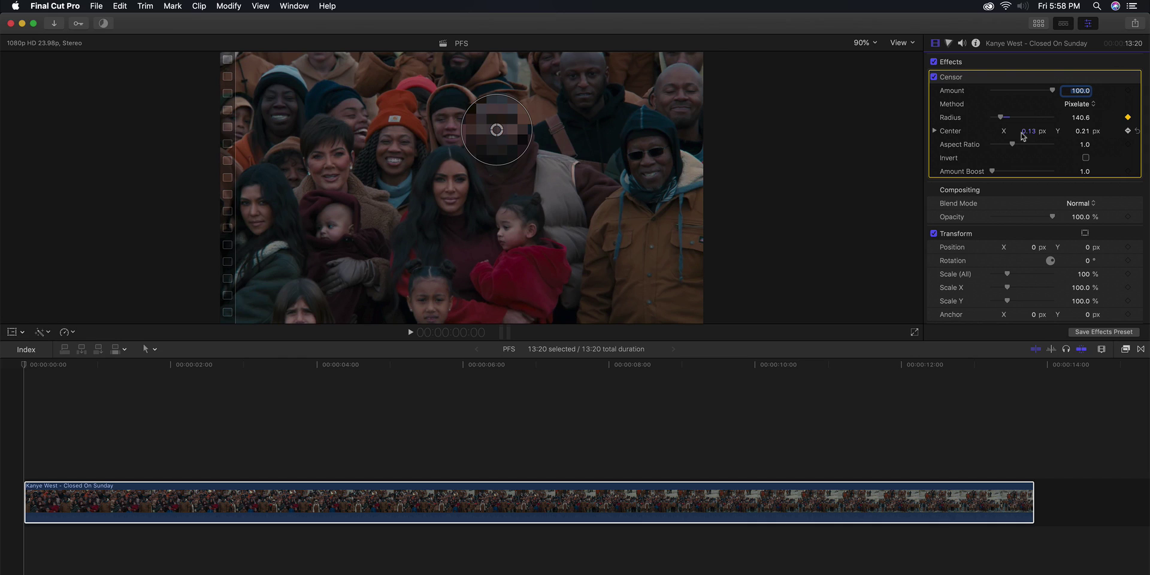
Try a Censor aspect ratio of 0.5, and reset the parameter
key(alt+k)
drag(1013, 147, 967, 148)
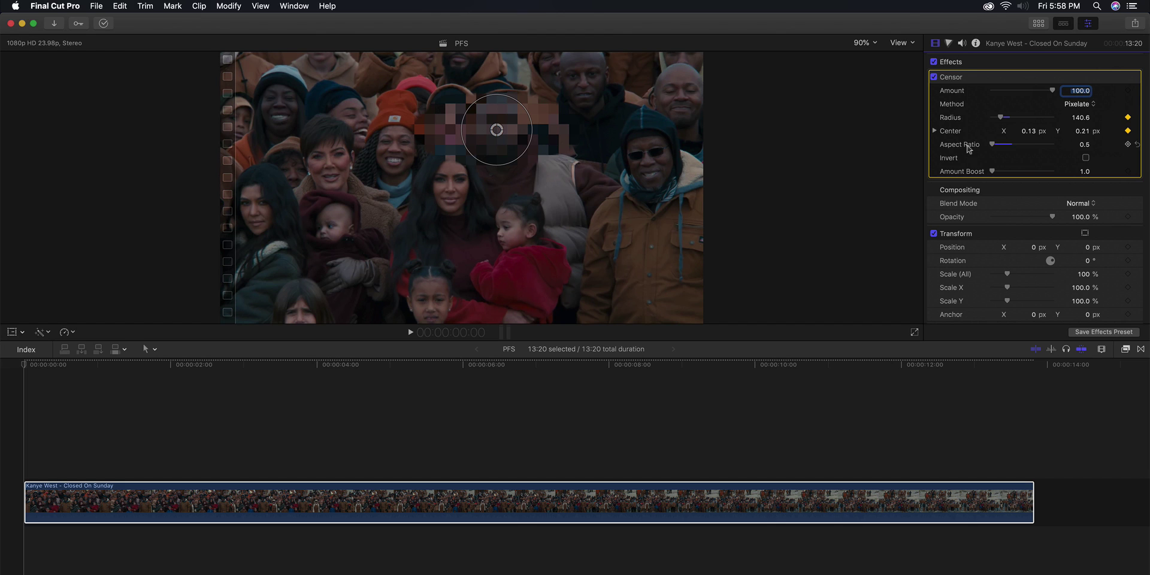
click(1137, 145)
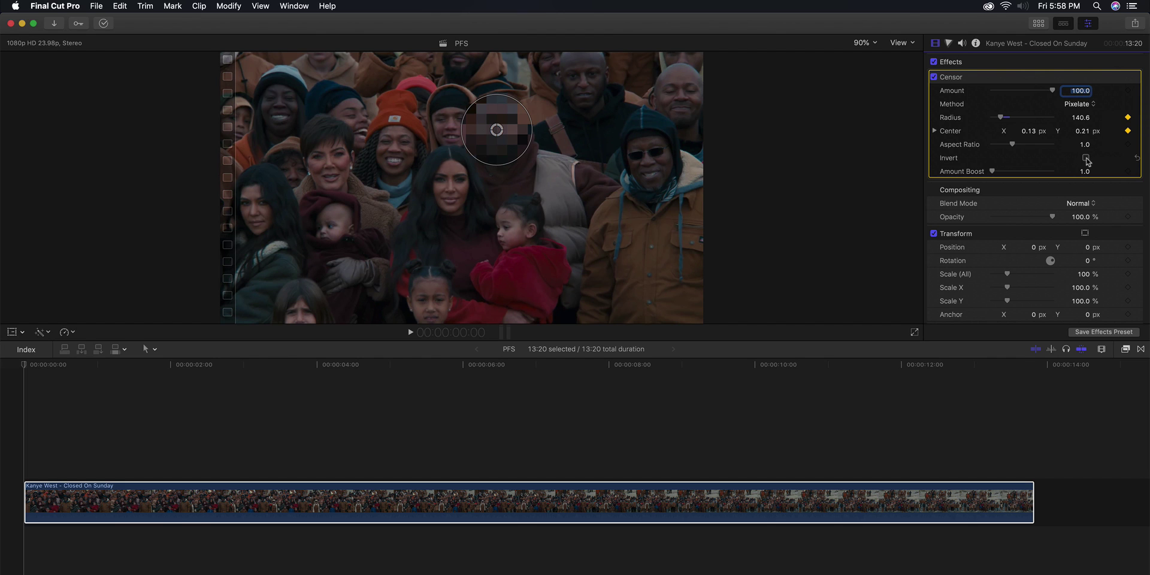
Try inverting the Censor effect so everything outside the circle is pixelated, and turn Invert off again
click(1085, 158)
click(1085, 158)
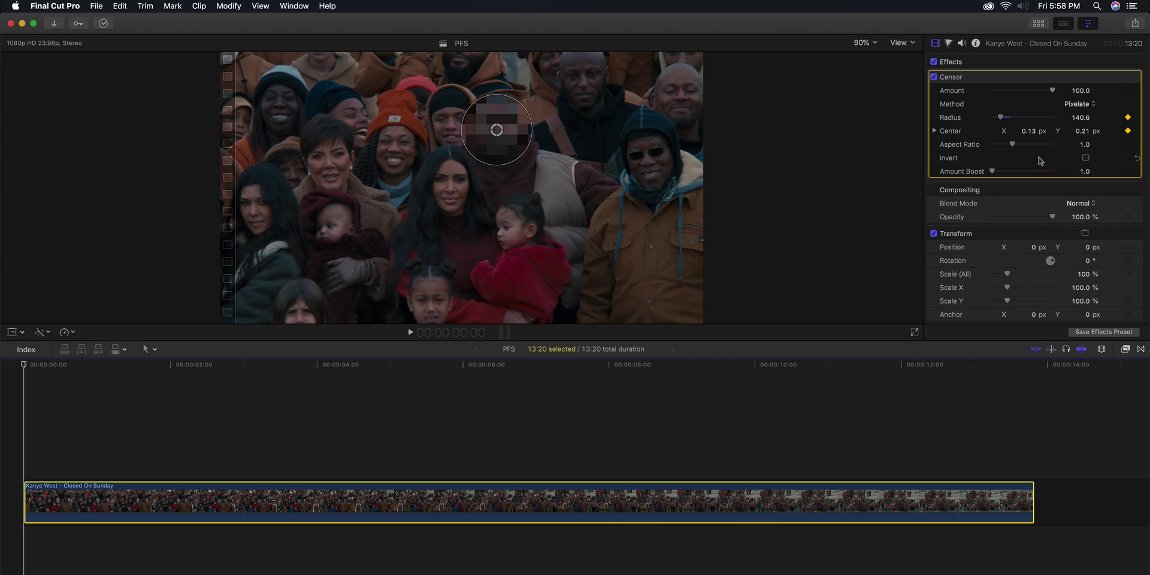
click(1085, 158)
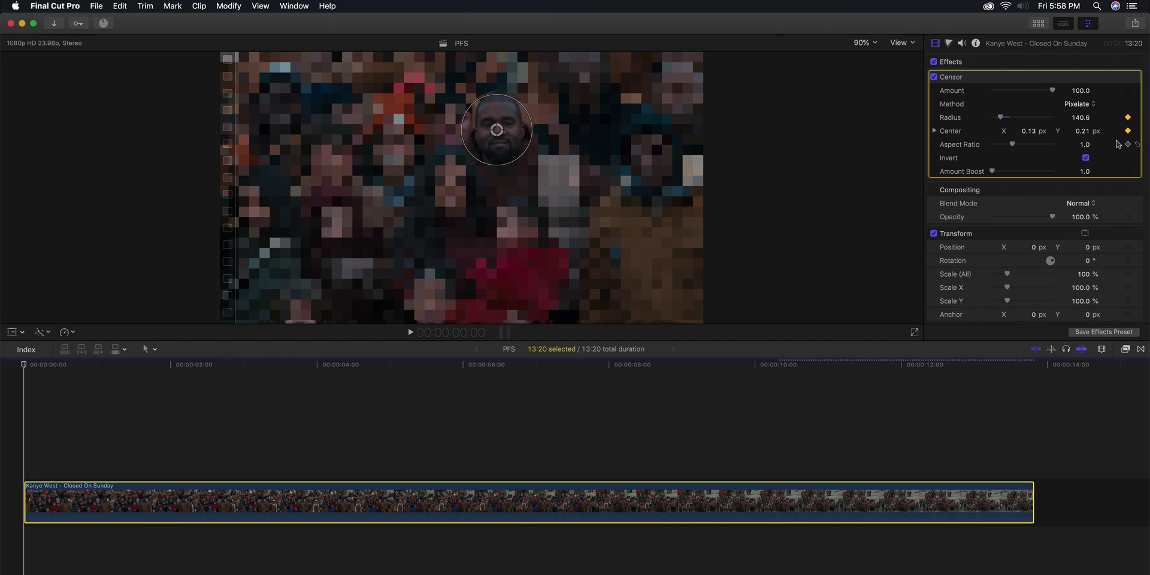
click(1085, 158)
mouse_move(992, 172)
mouse_down()
mouse_move(1026, 172)
mouse_move(990, 171)
mouse_up()
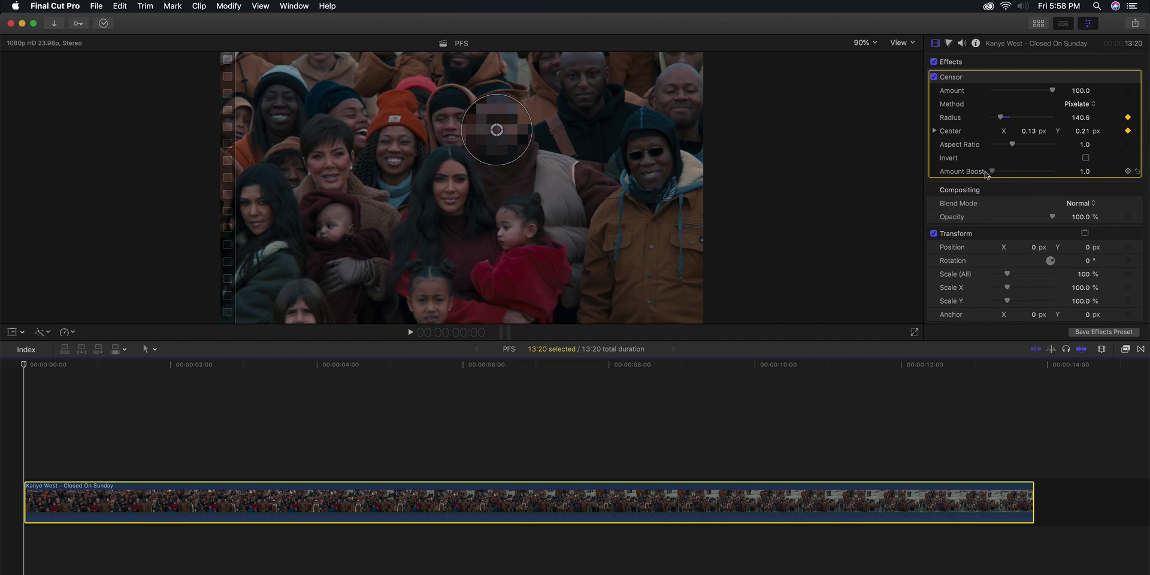
Advance to frame 16 and move the censor circle back onto the man's face, at center 0.15, 0.2
click(1128, 129)
key(Right)
key(Right)
key(Right)
key(Right)
key(Right)
key(Right)
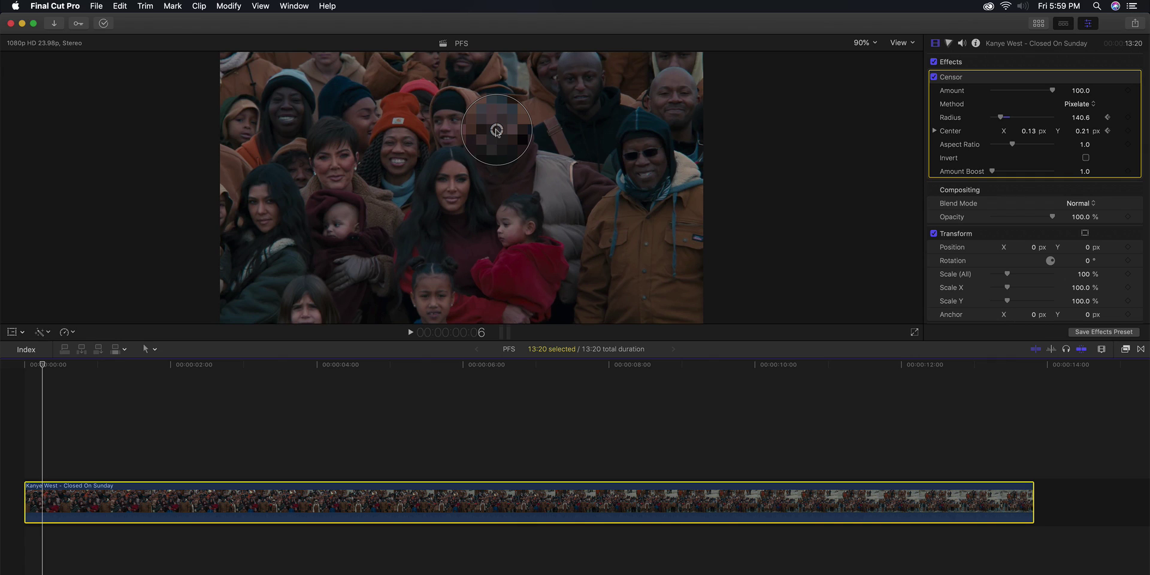
key(Right)
key(Right)
key(Right)
key(Right)
key(Right)
key(Right)
key(Right)
key(Right)
key(Right)
key(Right)
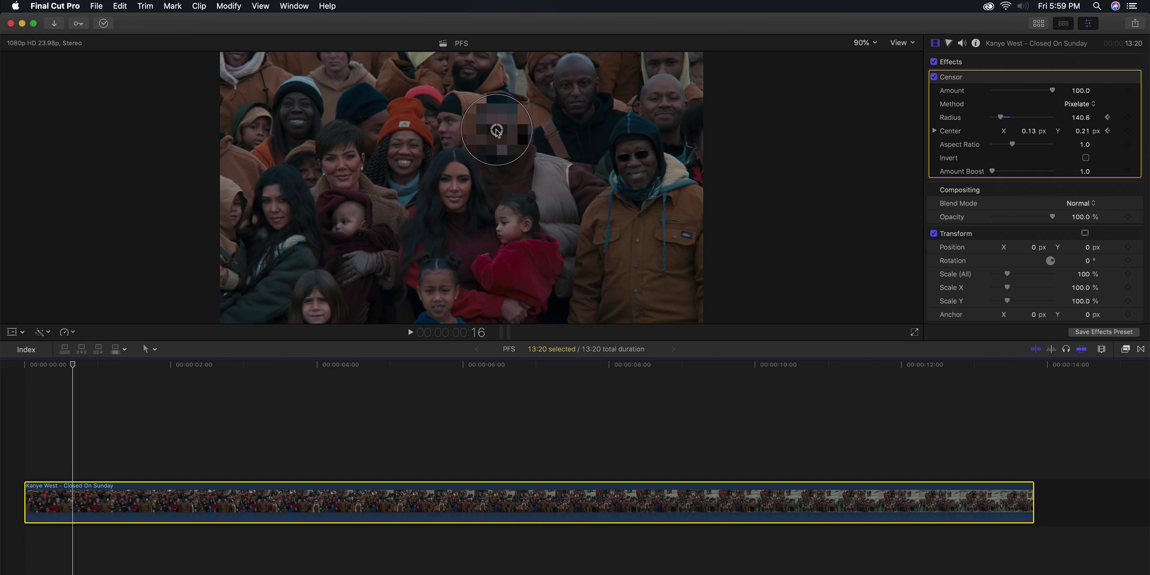
drag(497, 131, 501, 135)
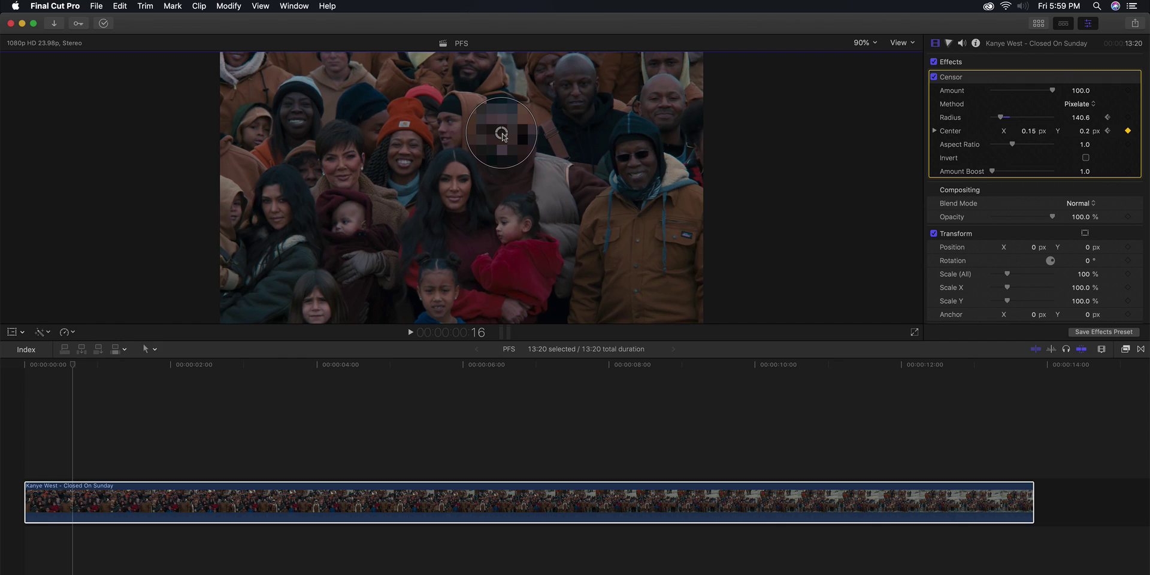
Keyframe the censor circle on the face at 1:02 with radius 111.9 and center 0.12, 0.19, and at 2:08 with center 0.19, 0.16
key(shift+Right)
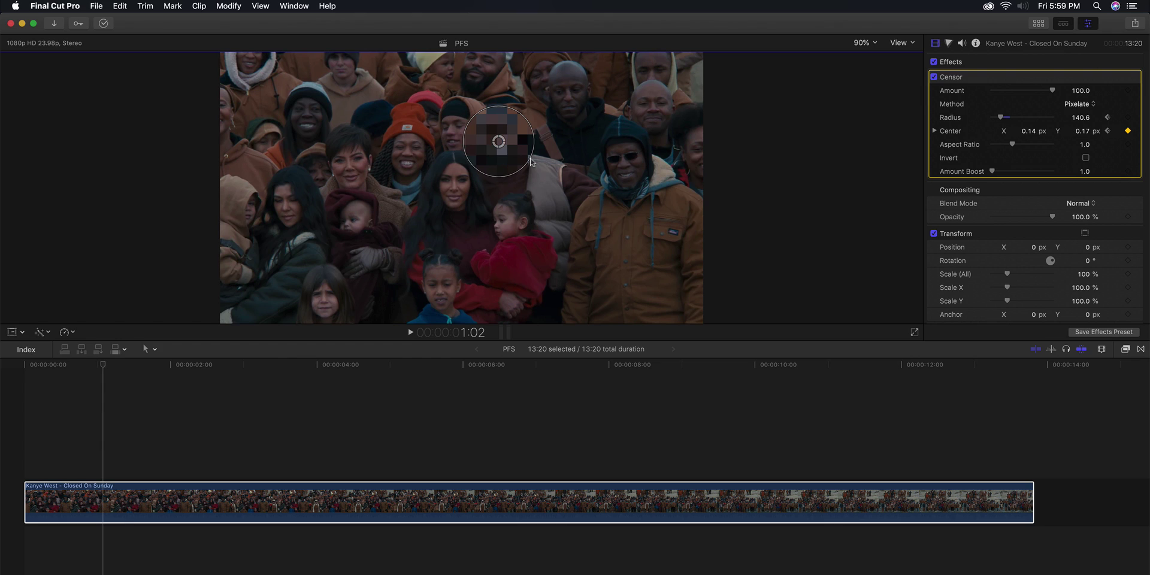
drag(529, 159, 494, 137)
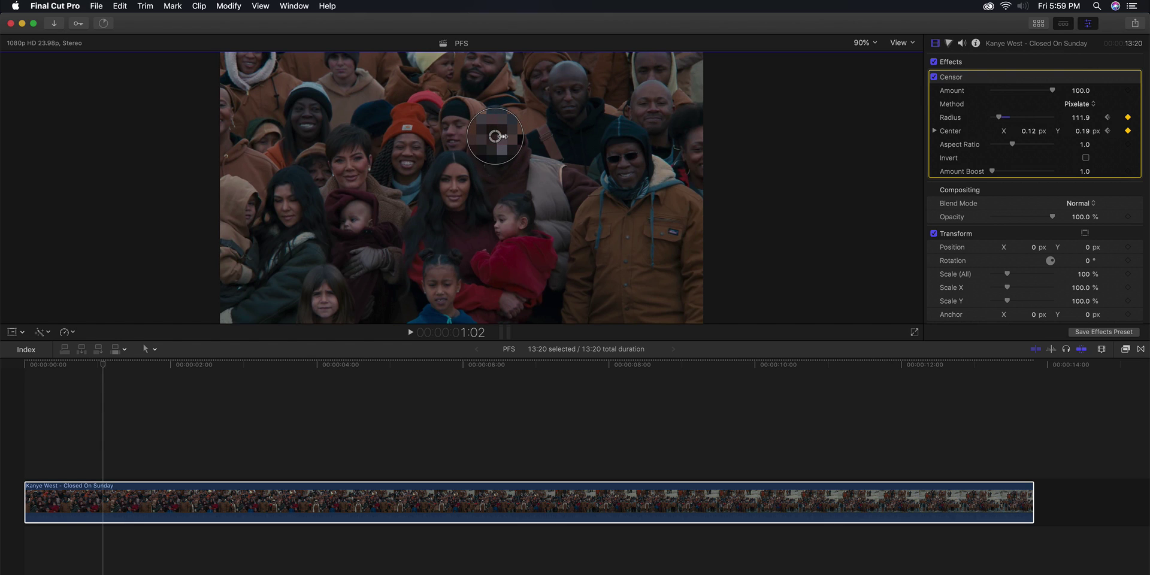
key(shift+Right)
key(shift+Right)
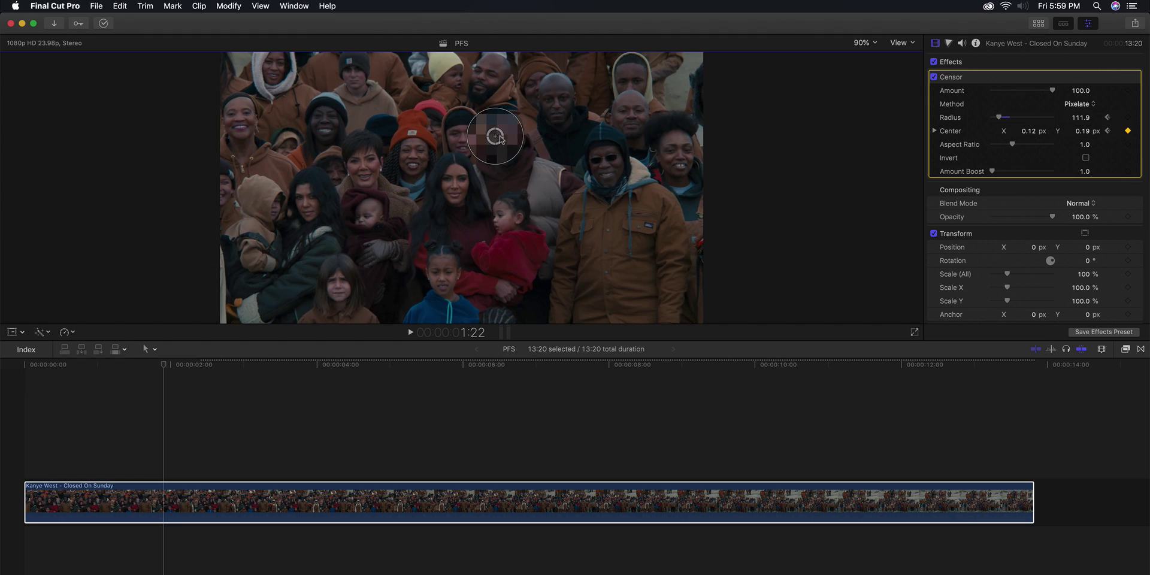
At 2:18, shrink the censor circle to radius 88.2 and move it onto the face at center 0.19, 0.15
key(shift+Right)
drag(501, 139, 517, 148)
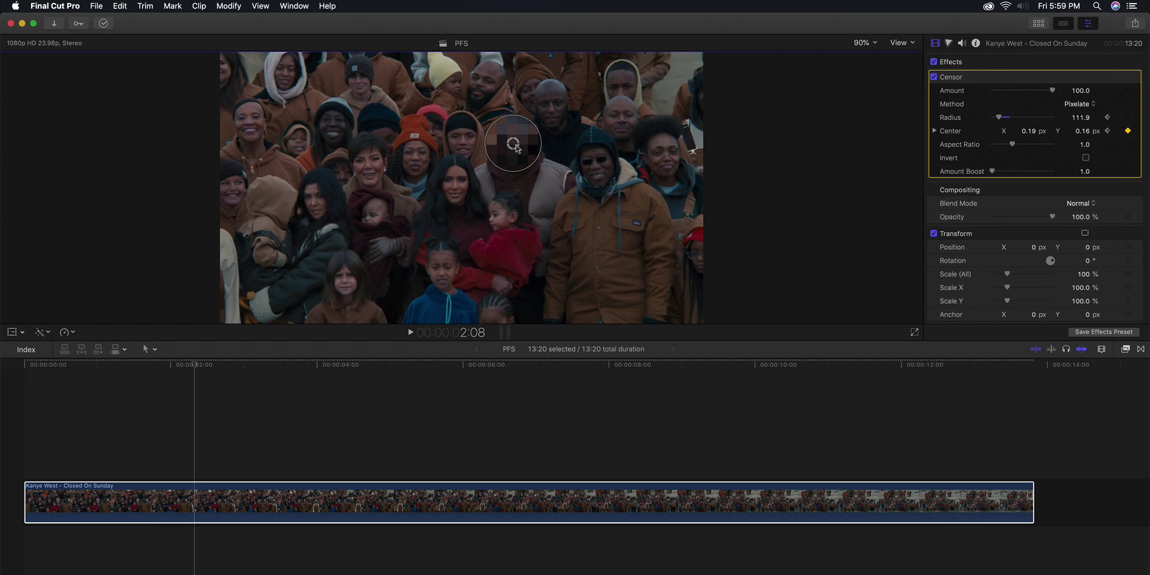
key(shift+Right)
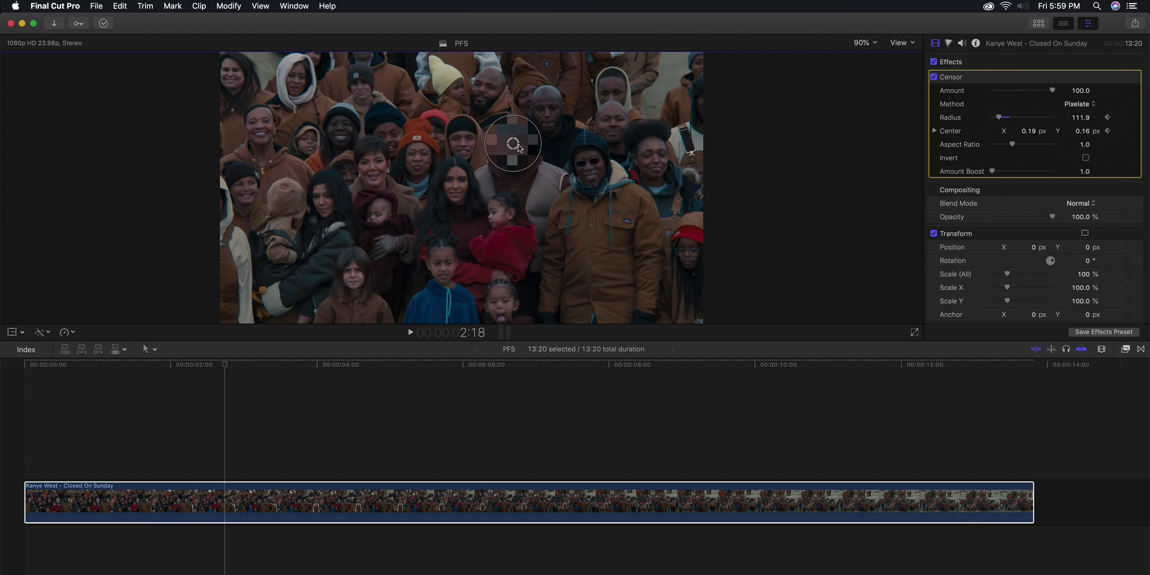
key(shift+Right)
key(shift+Right)
key(shift+Right)
key(shift+Right)
key(shift+Right)
key(shift+Right)
key(shift+Right)
key(shift+Right)
key(shift+Right)
key(shift+Right)
key(shift+Right)
key(shift+Right)
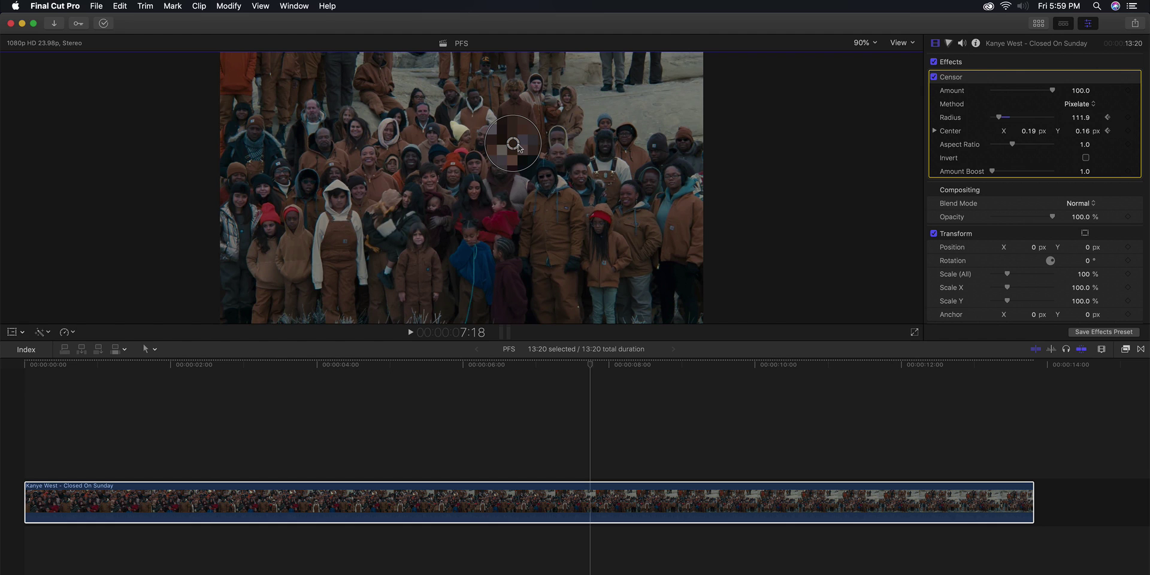
key(shift+Left)
key(shift+Left)
key(shift+Left)
key(shift+Left)
key(shift+Left)
key(shift+Left)
key(shift+Left)
key(shift+Left)
key(shift+Left)
key(shift+Left)
key(shift+Left)
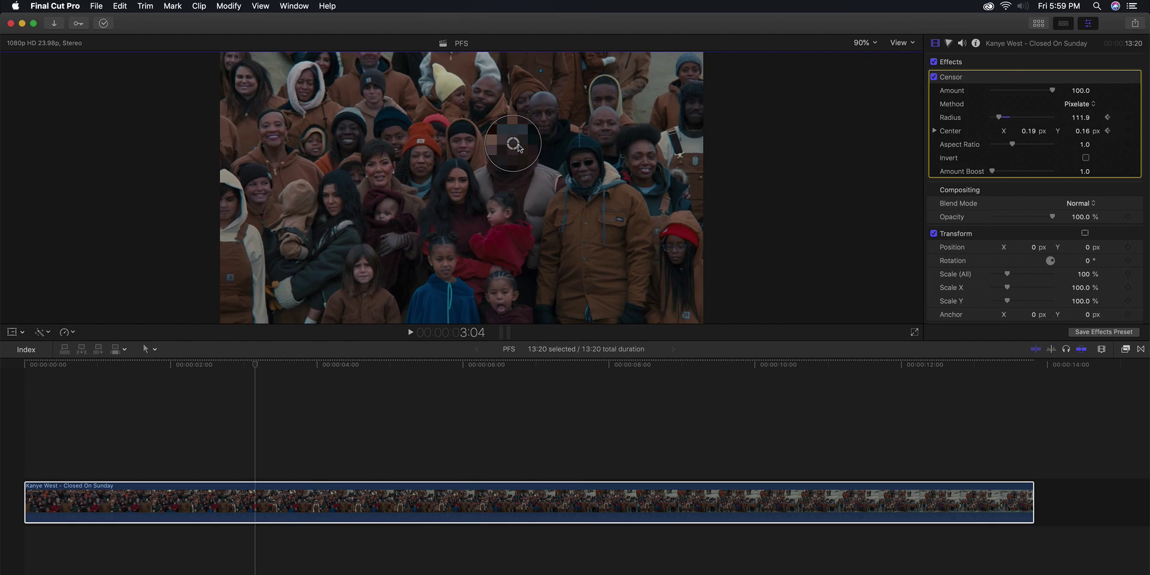
key(shift+Left)
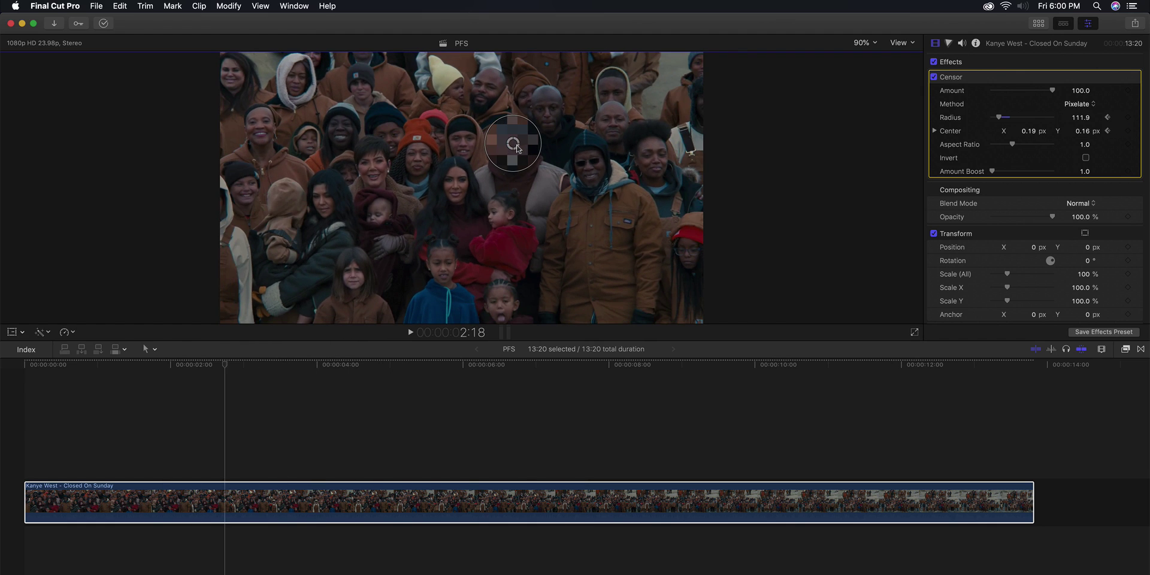
drag(516, 147, 530, 152)
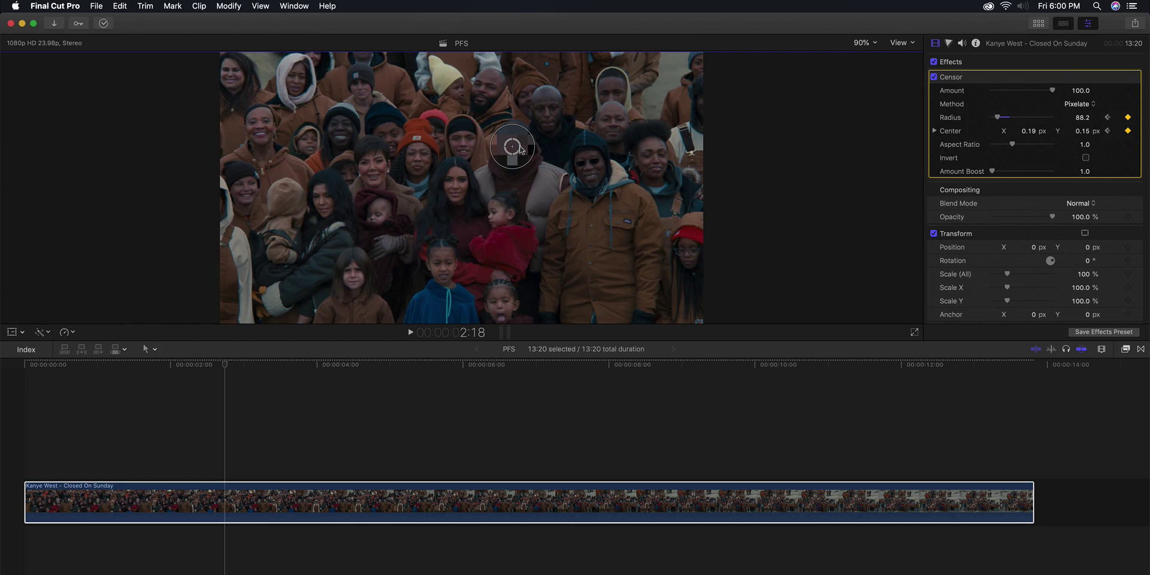
Keyframe the censor circle at 3:04 with radius 92.1 and center 0.18, 0.14, and at 4:00 with center 0.17, 0.13
key(shift+Right)
mouse_move(516, 147)
mouse_down()
mouse_move(508, 155)
mouse_move(527, 150)
mouse_up()
key(shift+Right)
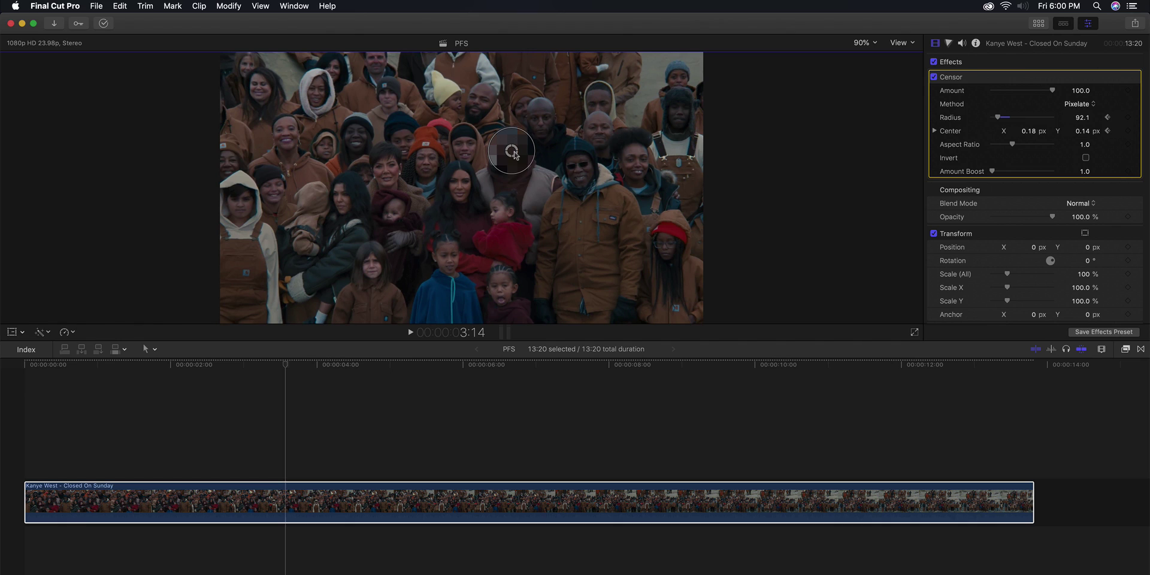
key(shift+Right)
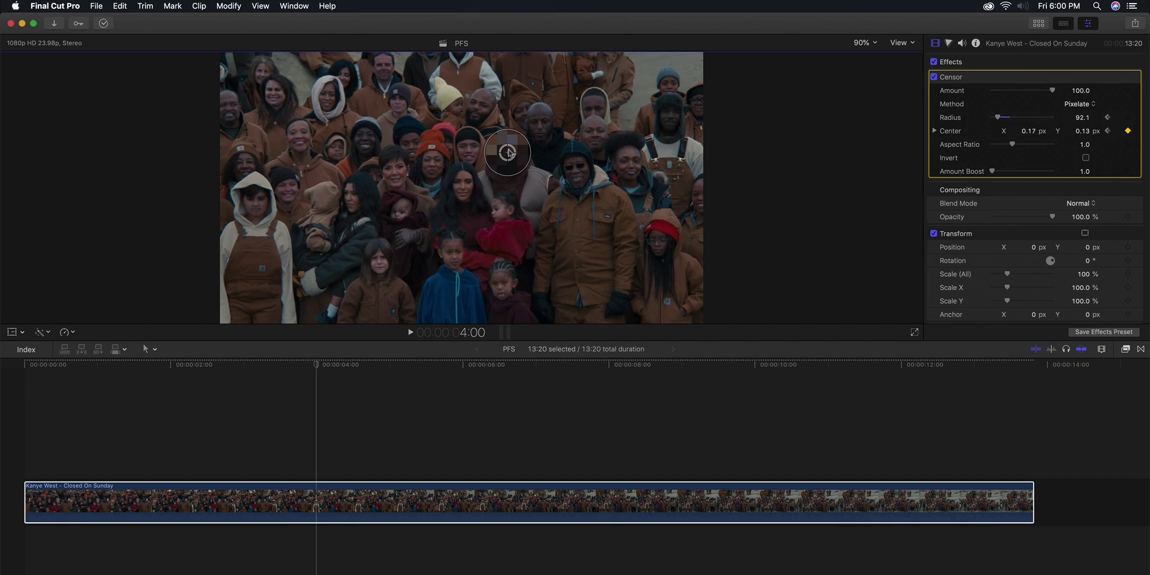
Keyframe the censor circle on the face at 4:20 with radius 75.9 and center 0.19, 0.11
key(shift+Right)
key(shift+Right)
drag(512, 157, 516, 164)
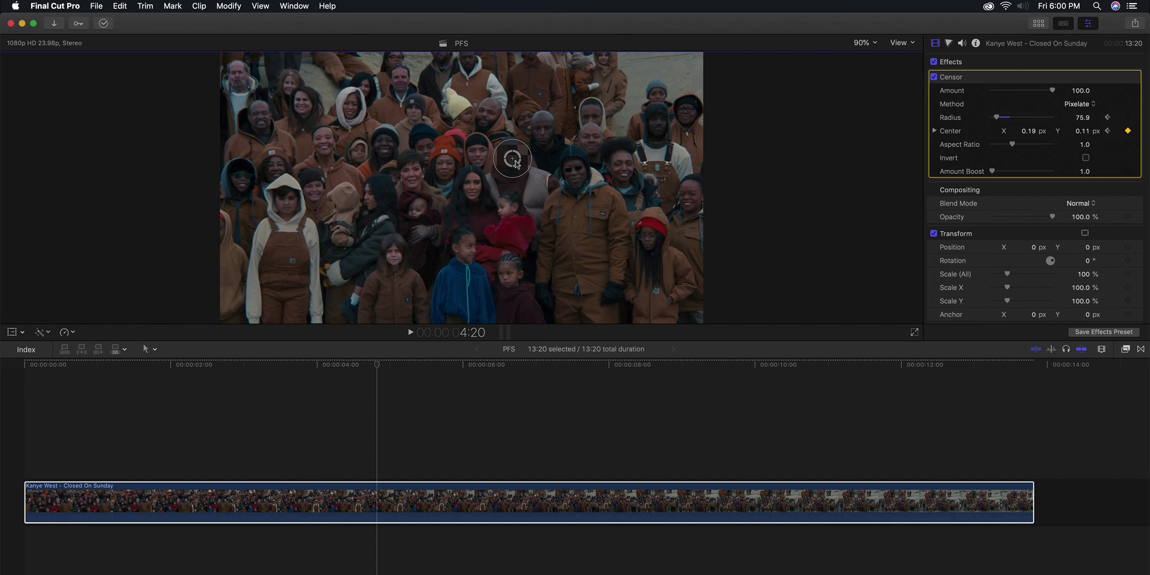
Keyframe the censor circle at 5:06 with radius 69.8 and at 5:16 with center 0.15, 0.1, and keep tracking the face to the clip's end
key(shift+Right)
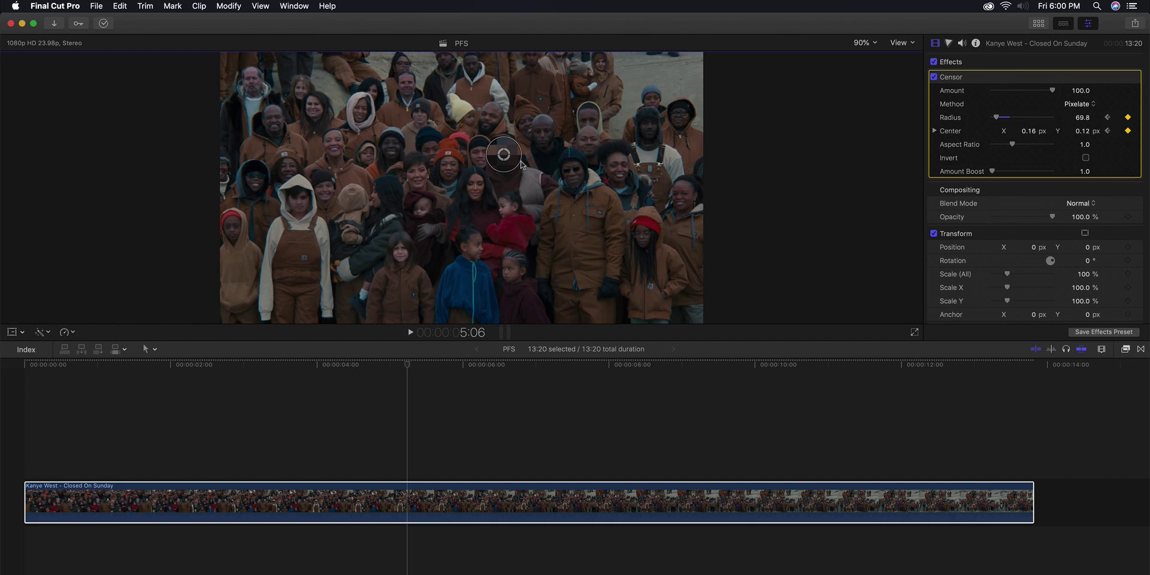
key(shift+Right)
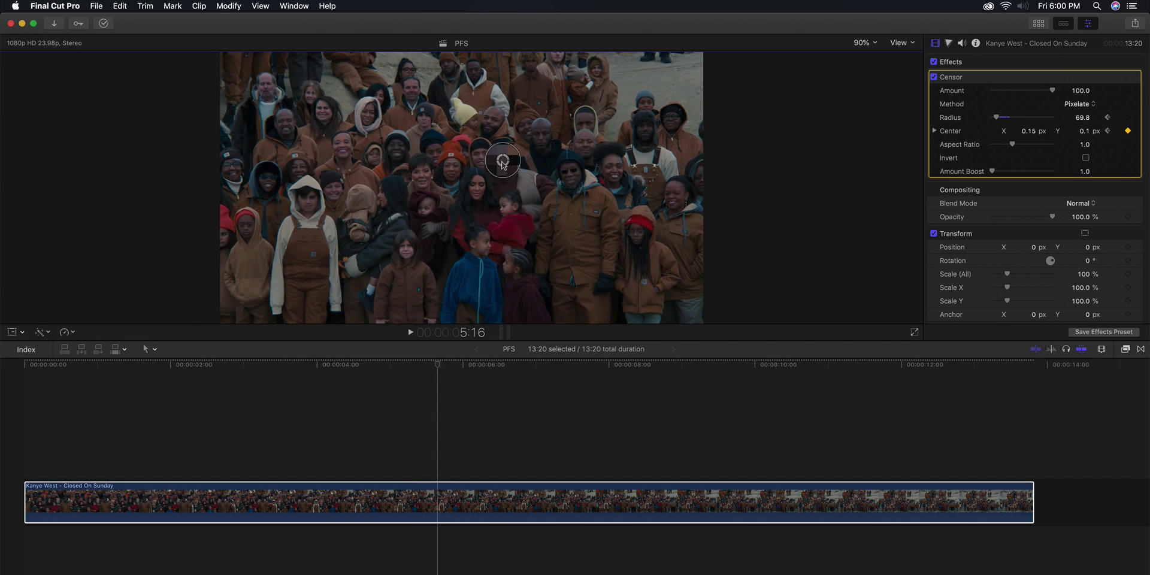
key(shift+Right)
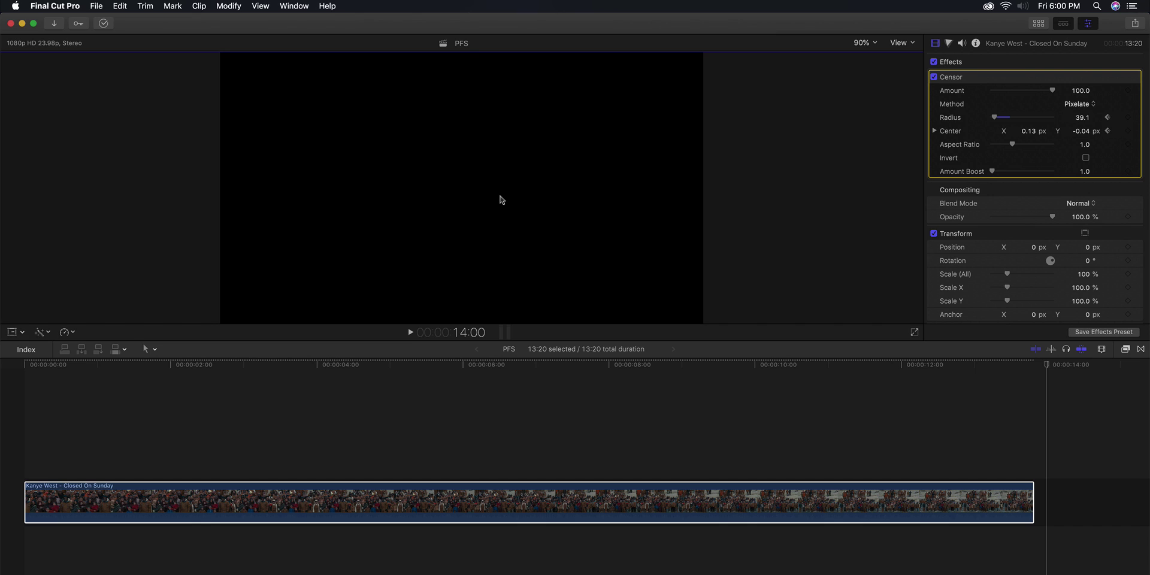
Play the clip from near its start and check how the censor circle follows the face
drag(1042, 362, 40, 384)
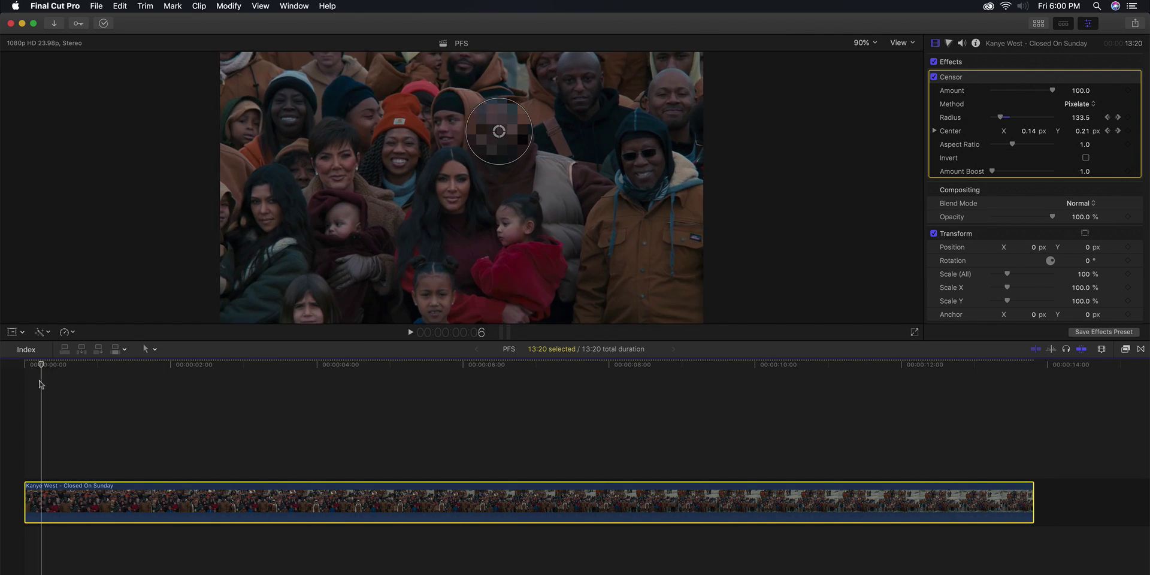
key(space)
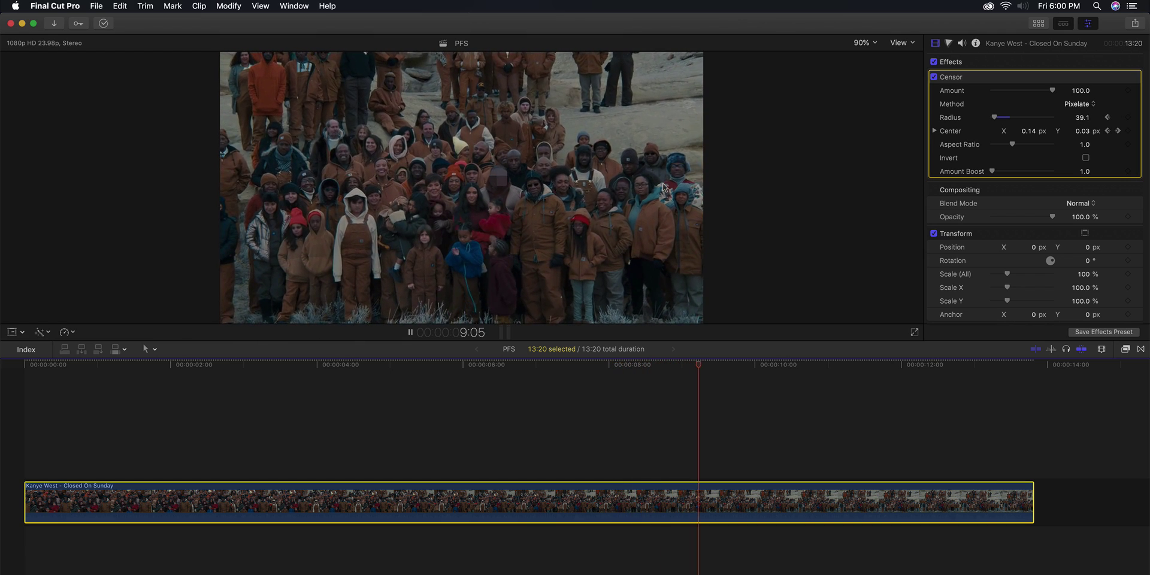
key(space)
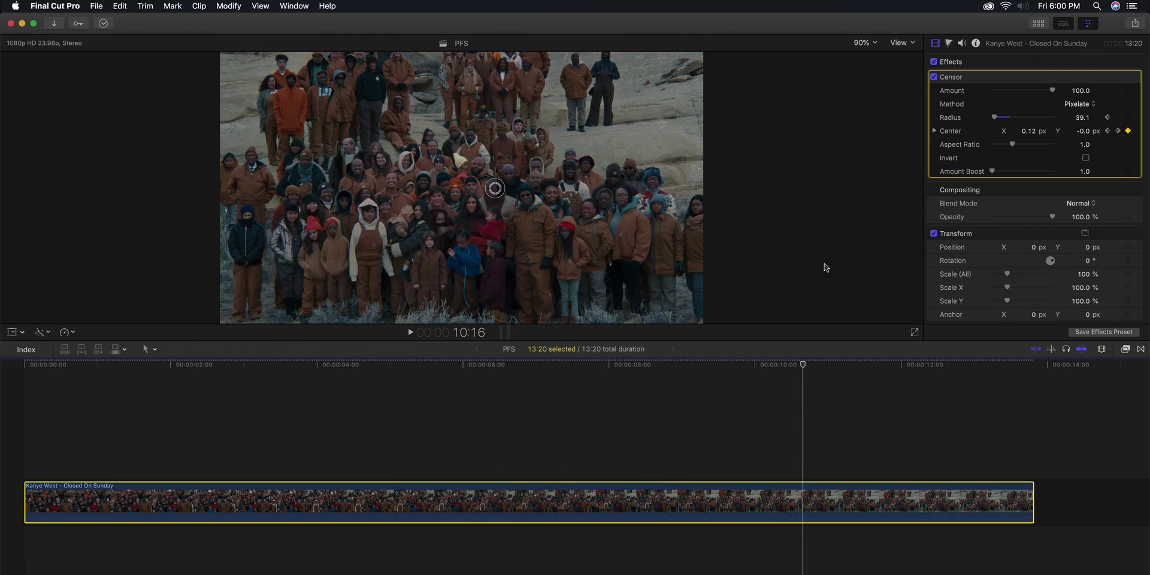
click(888, 365)
click(984, 192)
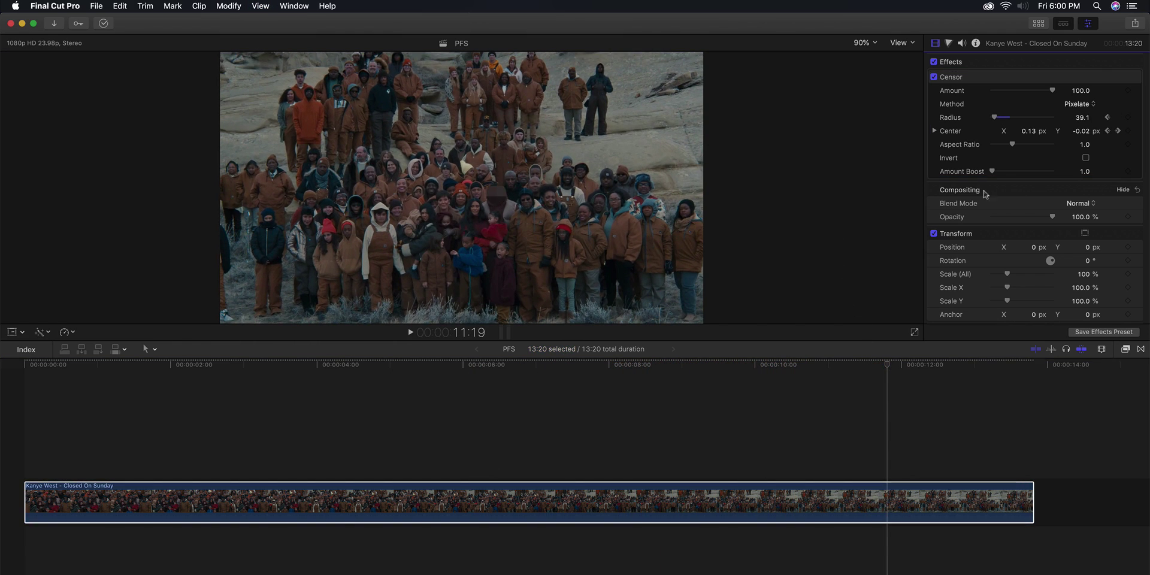
click(817, 426)
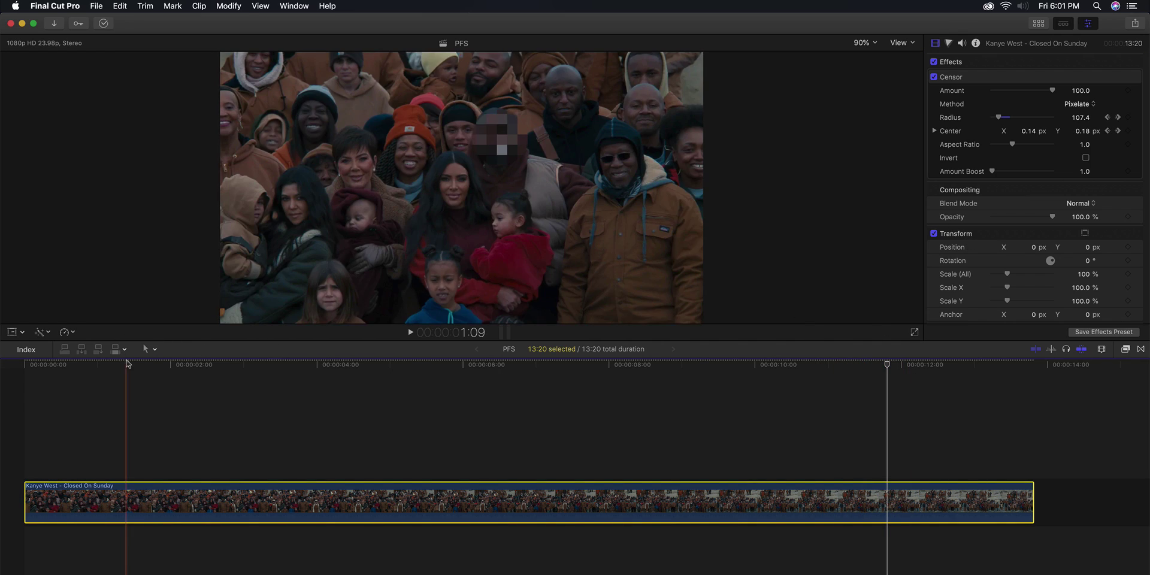
Keyframe the Censor amount at 100 at 2:09 and lower it to 11.68 at 11:11
drag(126, 363, 201, 366)
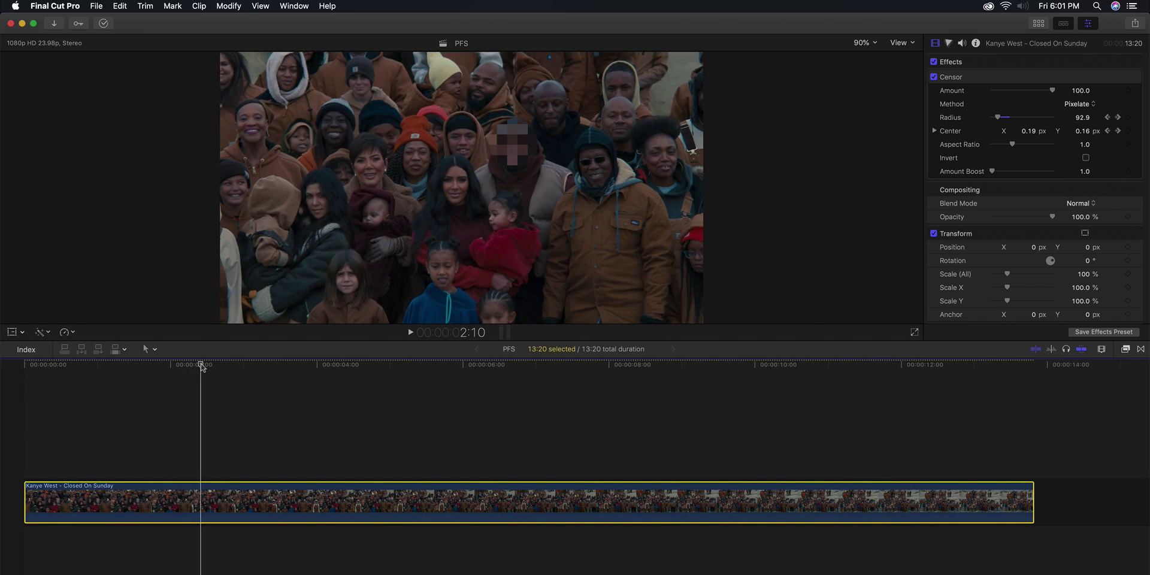
click(1128, 91)
click(863, 363)
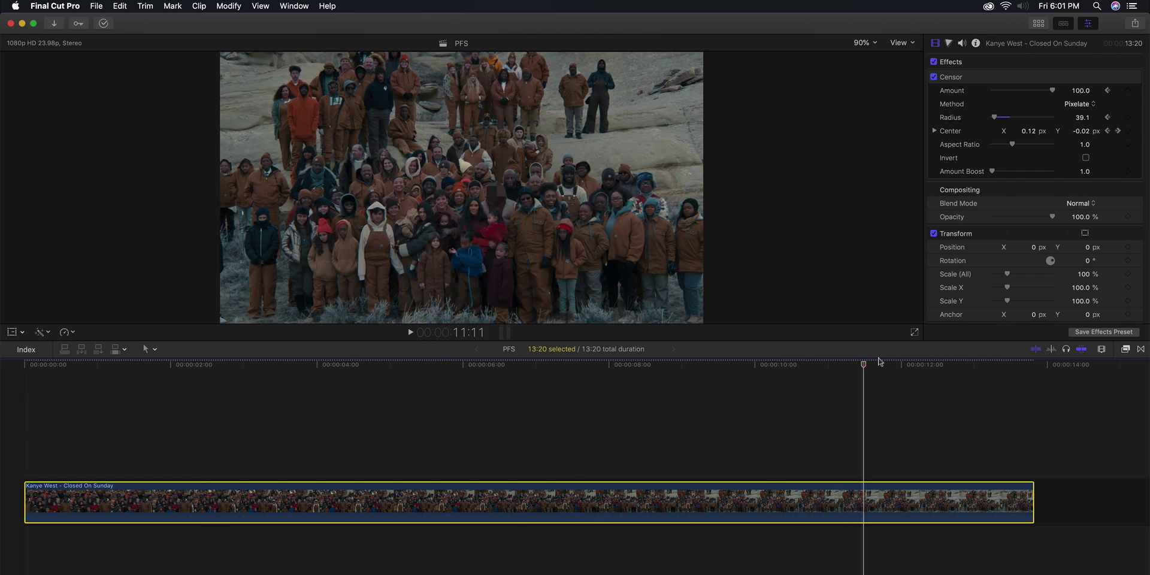
drag(1052, 90, 1038, 92)
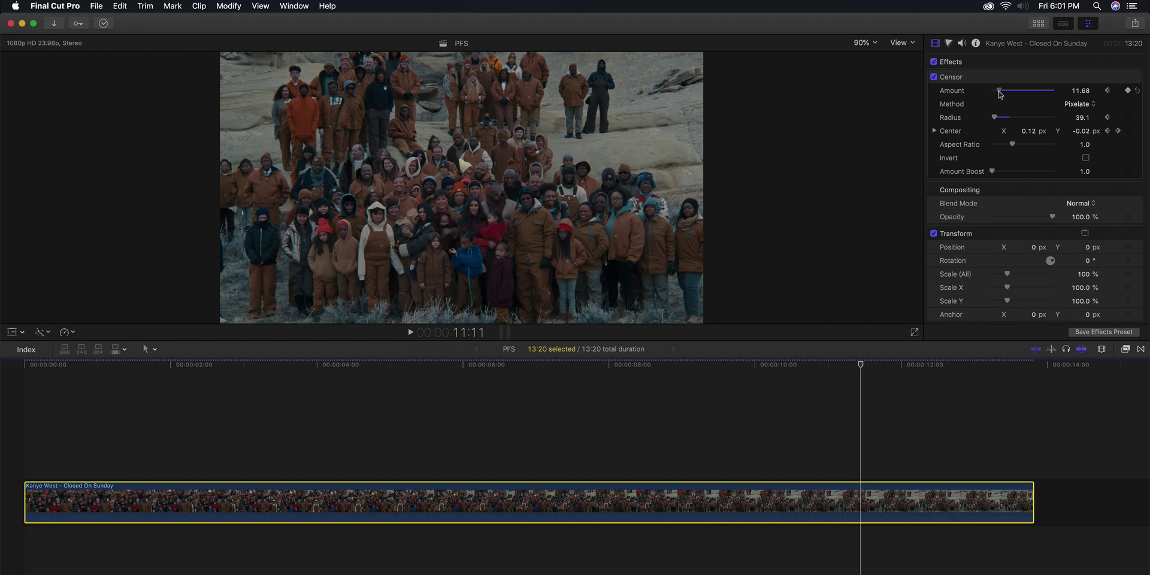
Play back the amount change, and give the censor a constant amount of 10.26 with an amount boost of 2.0
click(135, 365)
key(space)
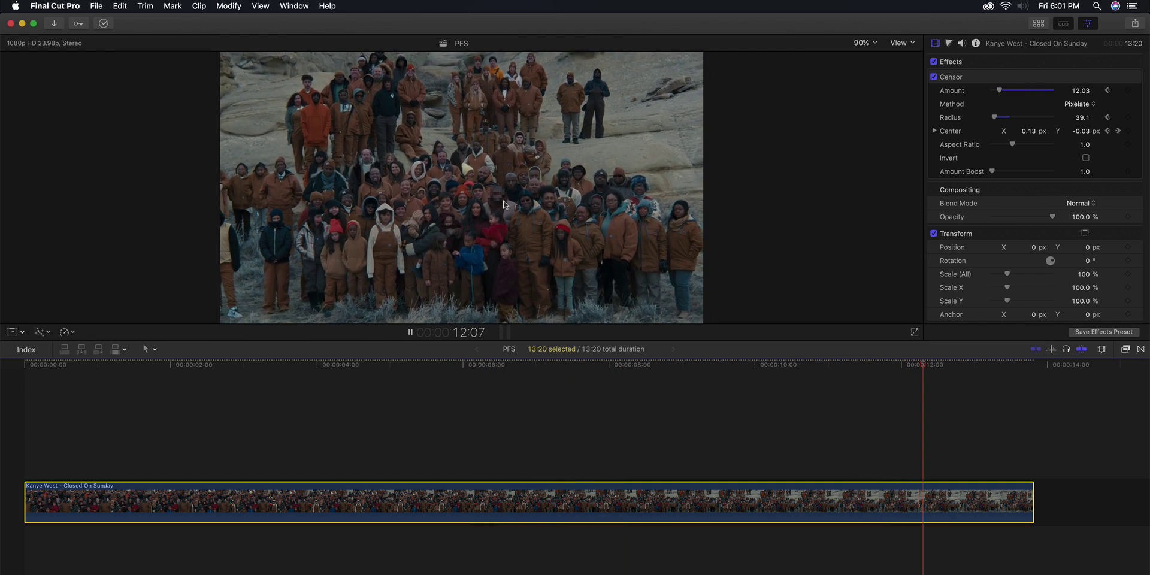
key(space)
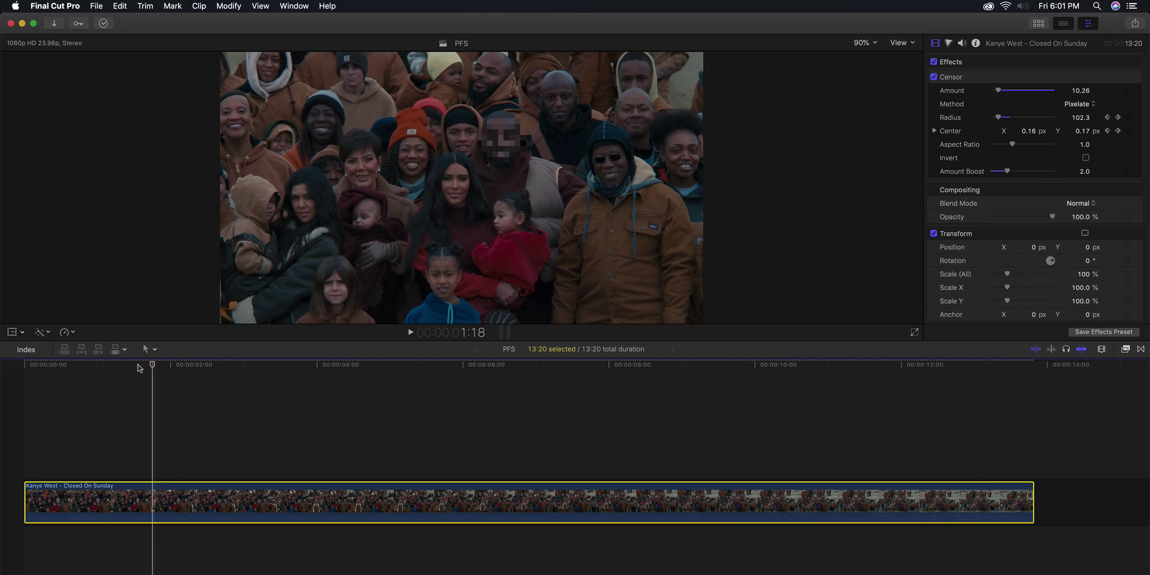
Return near the start of the clip and apply a second Censor effect to it
drag(138, 364, 39, 375)
click(1126, 349)
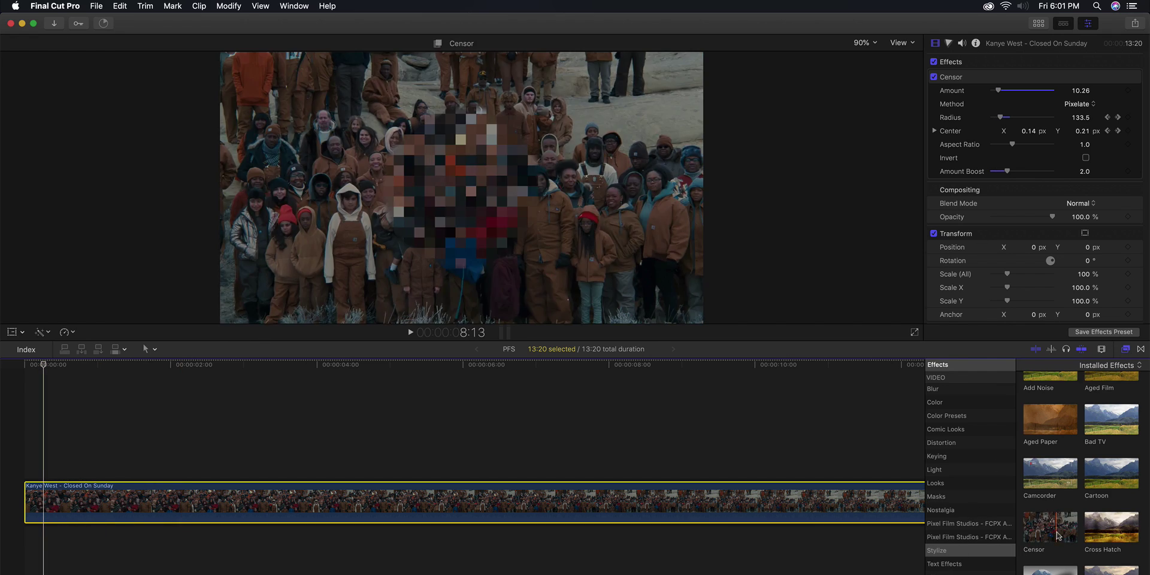
drag(1056, 535, 729, 507)
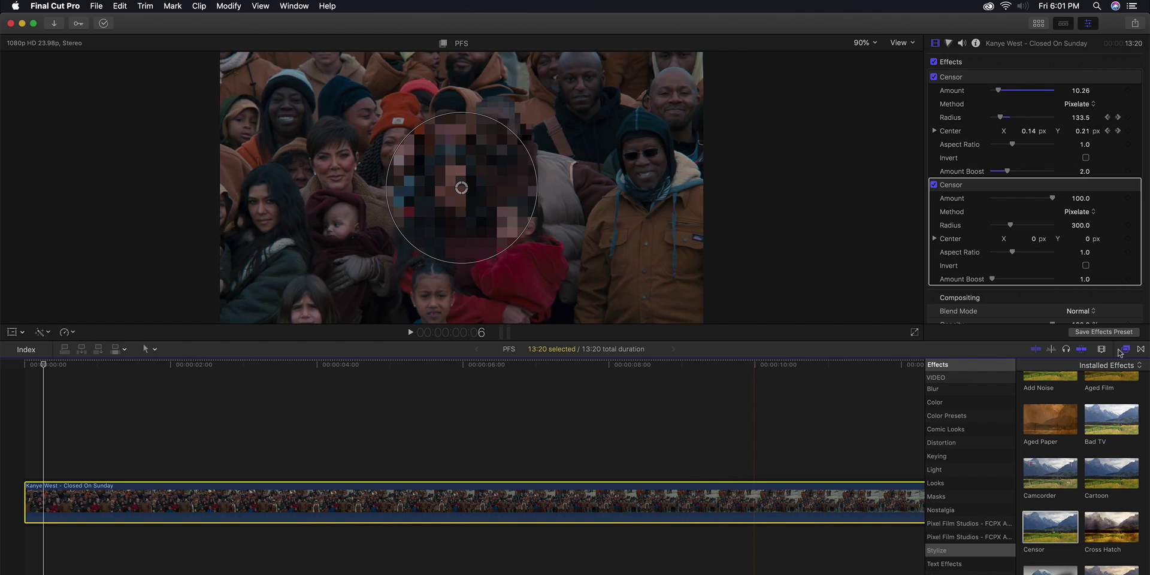
key(super+5)
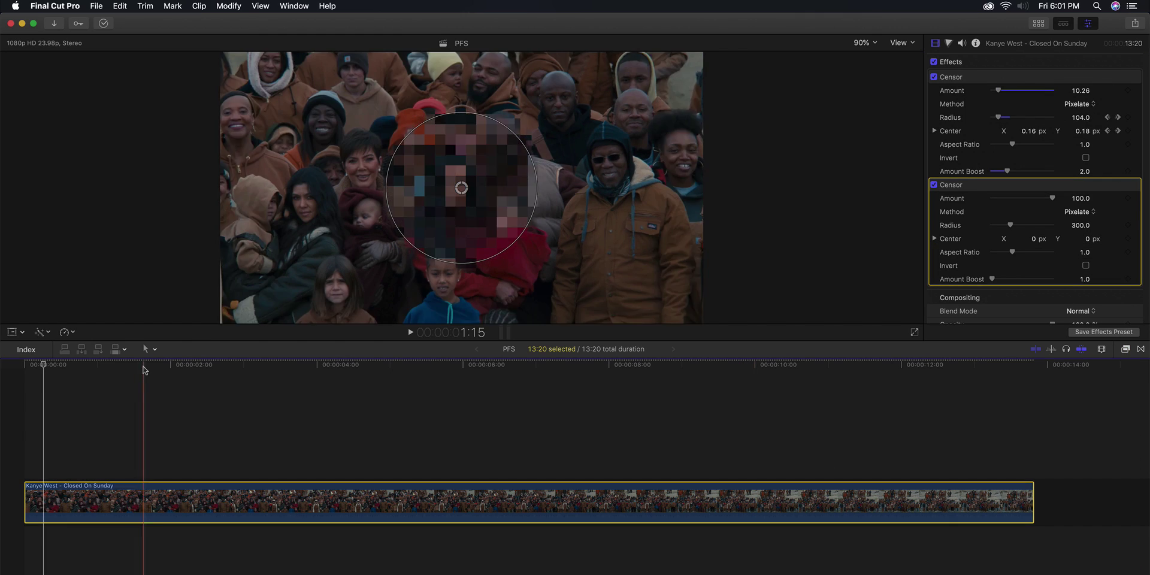
At the clip's first frame, keyframe the second censor circle over the face of the man in sunglasses, radius 118.2, center 0.69, 0.1
drag(43, 365, 24, 364)
drag(461, 187, 651, 166)
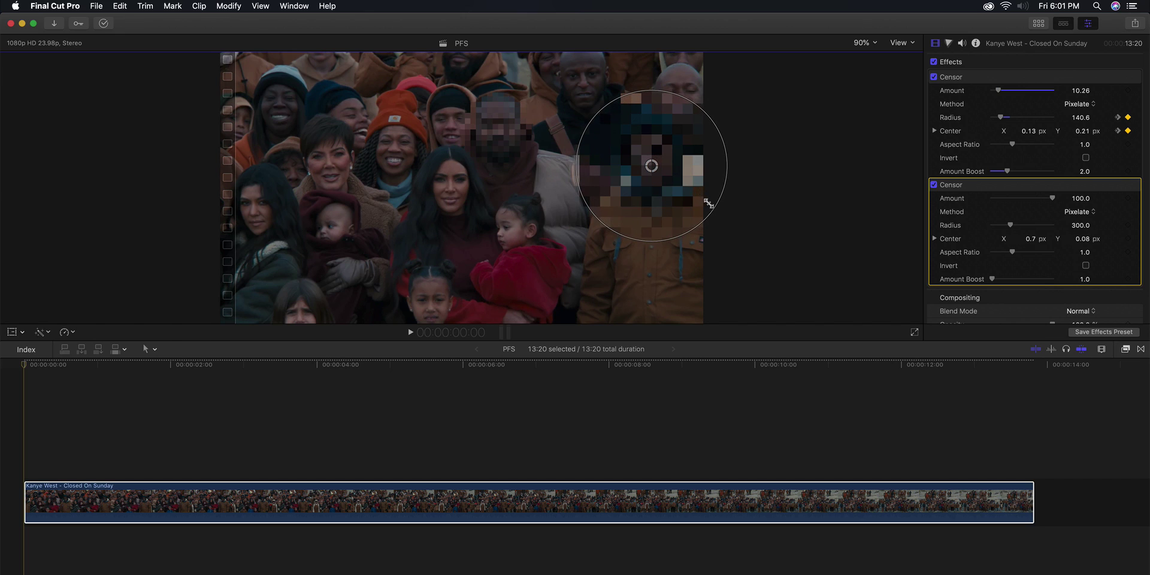
drag(708, 203, 669, 181)
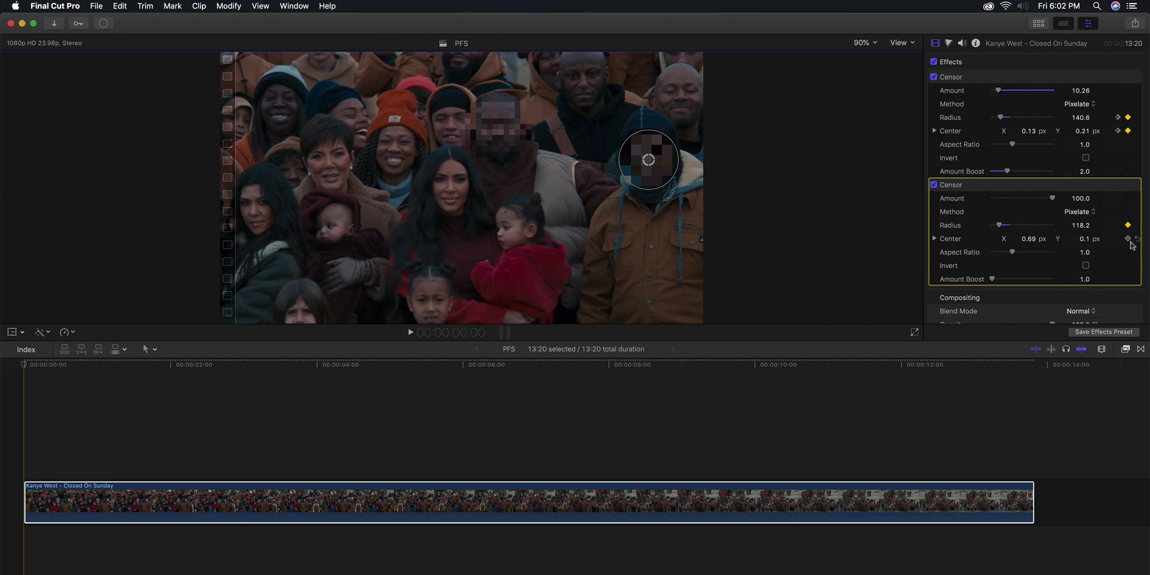
Track the man's face with the second censor circle from frame 20 onward, keyframing it at 2:12 with center 0.49, 0.09
key(shift+Right)
key(shift+Right)
key(shift+Right)
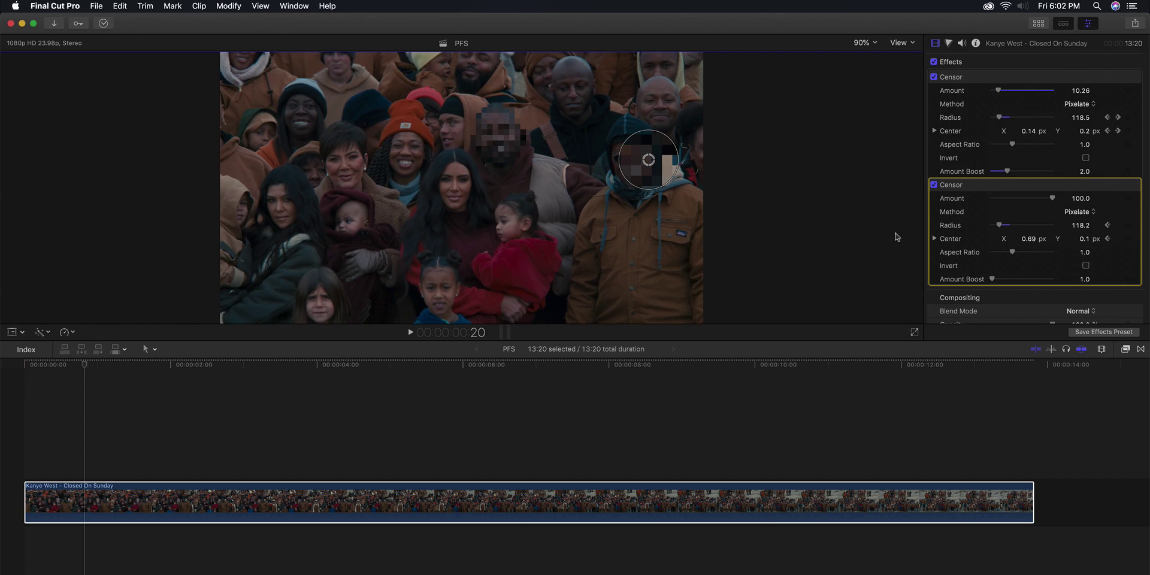
drag(651, 159, 601, 170)
key(shift+Right)
key(shift+Right)
key(shift+Right)
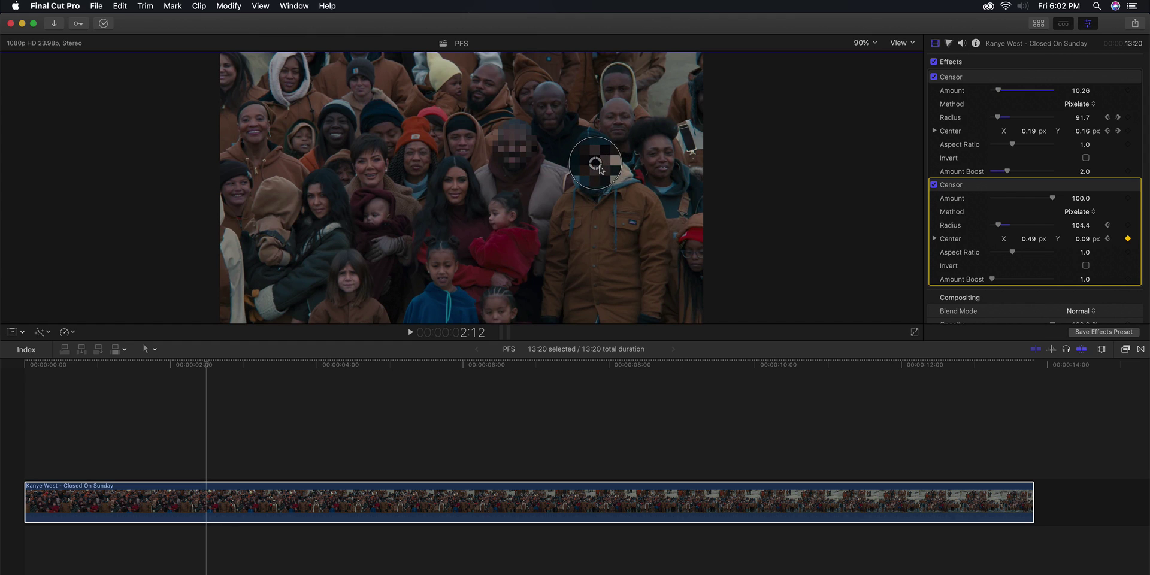
Keyframe the second censor circle at 2:22 with center 0.48, 0.09, and at 3:18 with radius 77.8 and center 0.44, 0.08
key(shift+Right)
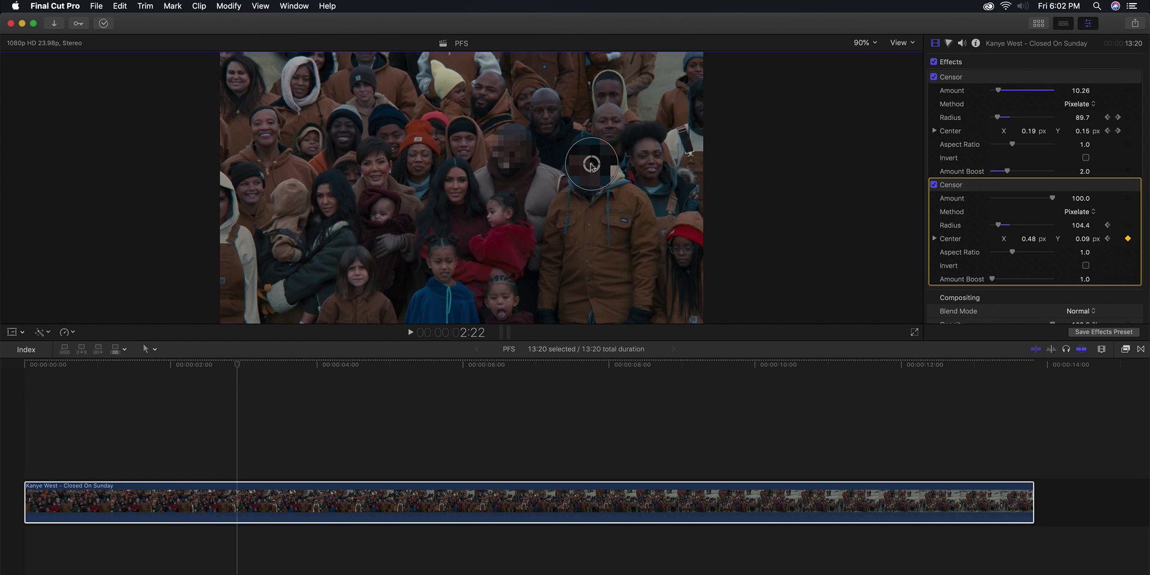
key(shift+Right)
key(shift+Right)
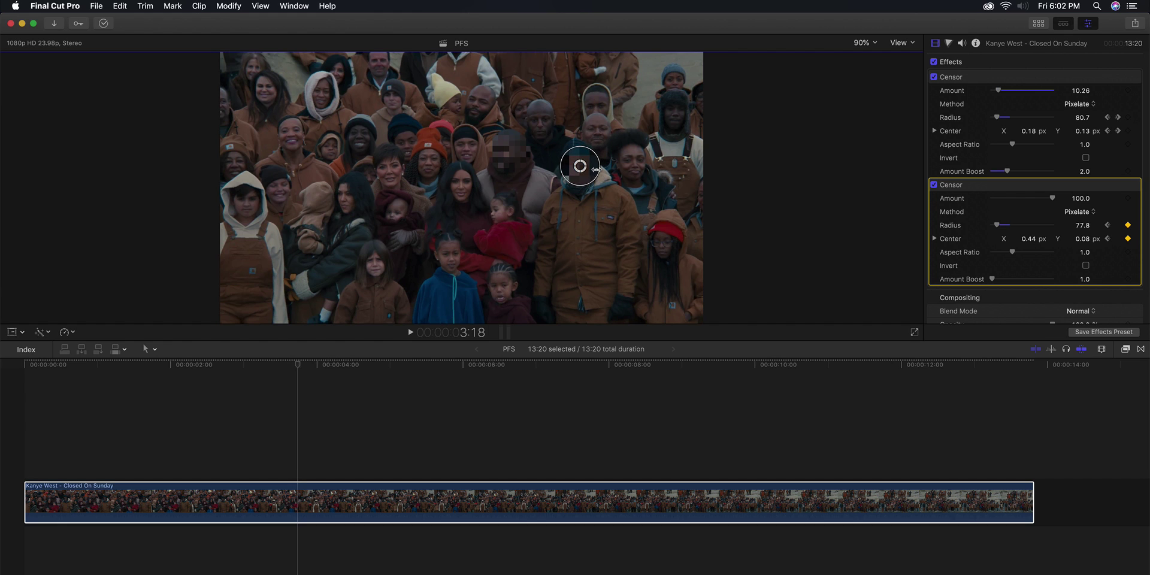
Review the second censor in playback, setting its amount to 22.83 and its amount boost to 1.45
click(280, 364)
key(space)
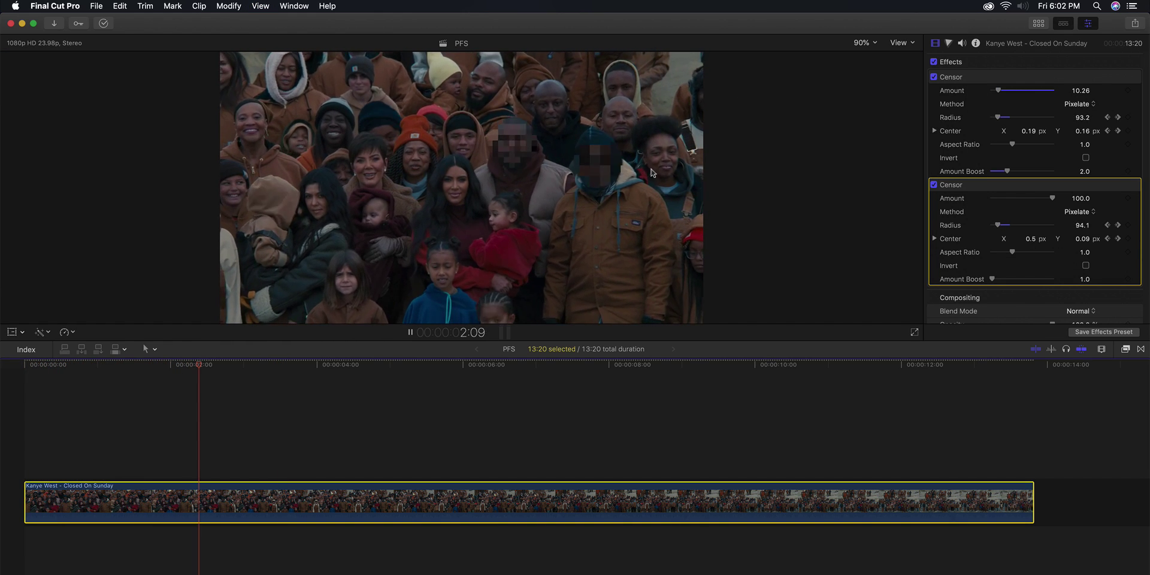
key(space)
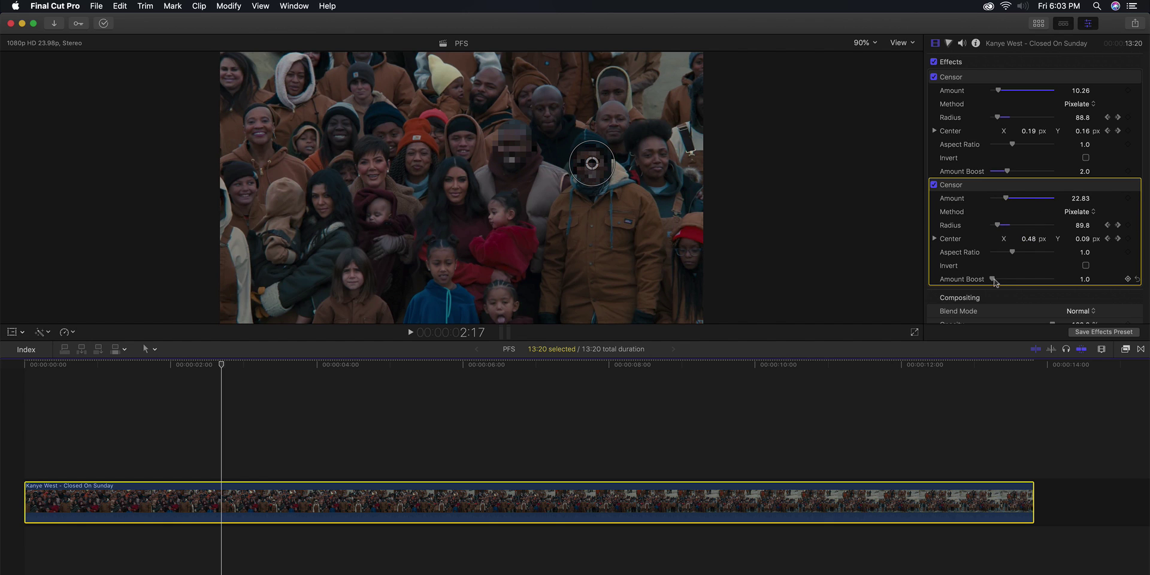
key(space)
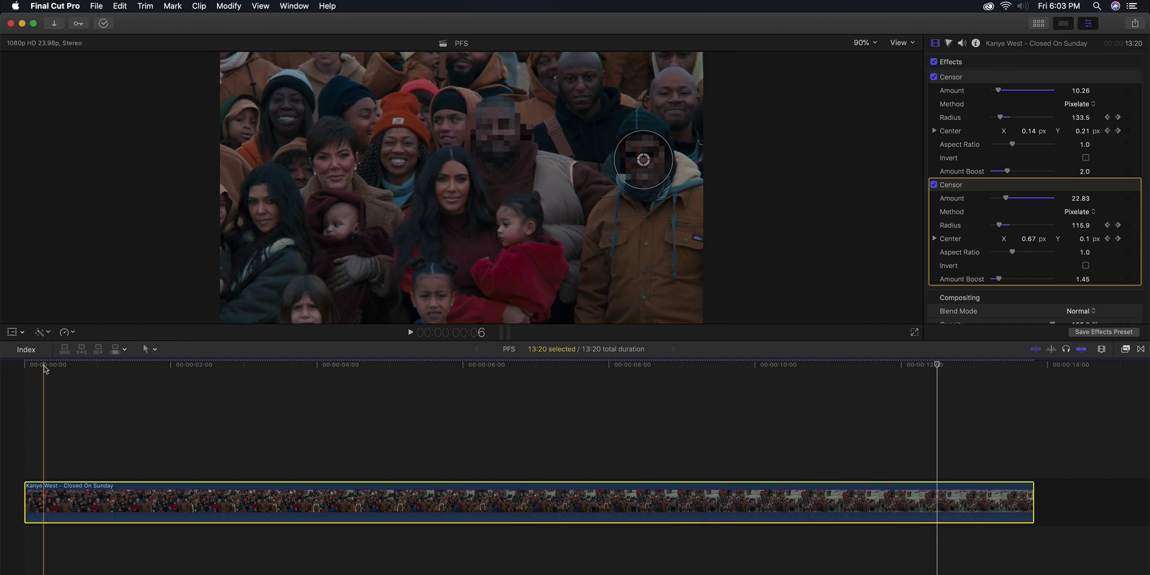
Apply a third Censor effect at the clip's start and fit its circle to the central woman's face, radius 105.9, center -0.04, 0
click(22, 367)
click(1125, 350)
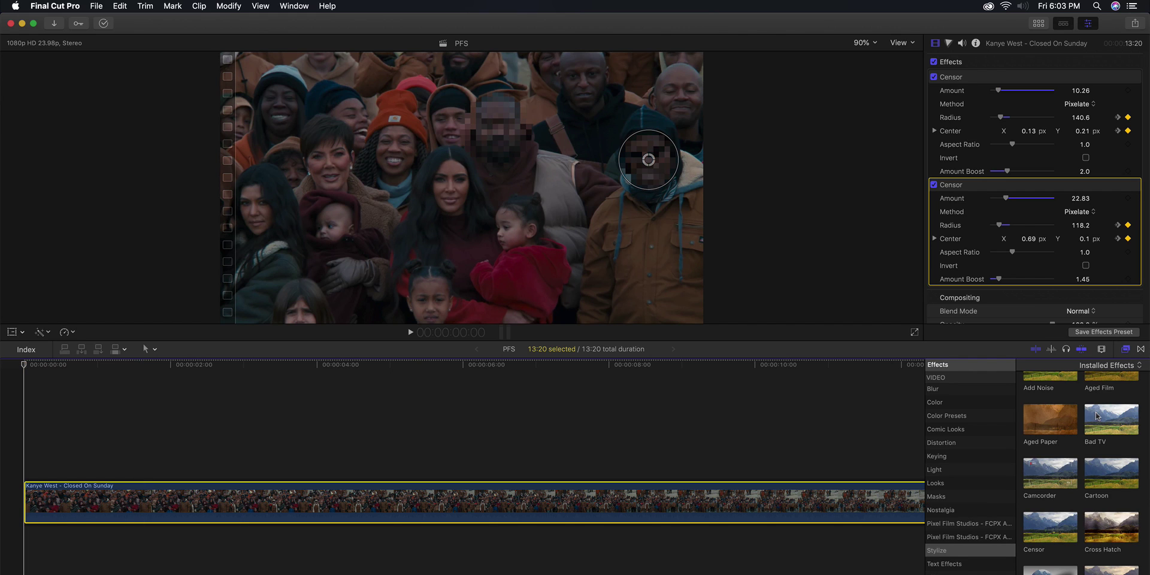
drag(1055, 528, 740, 503)
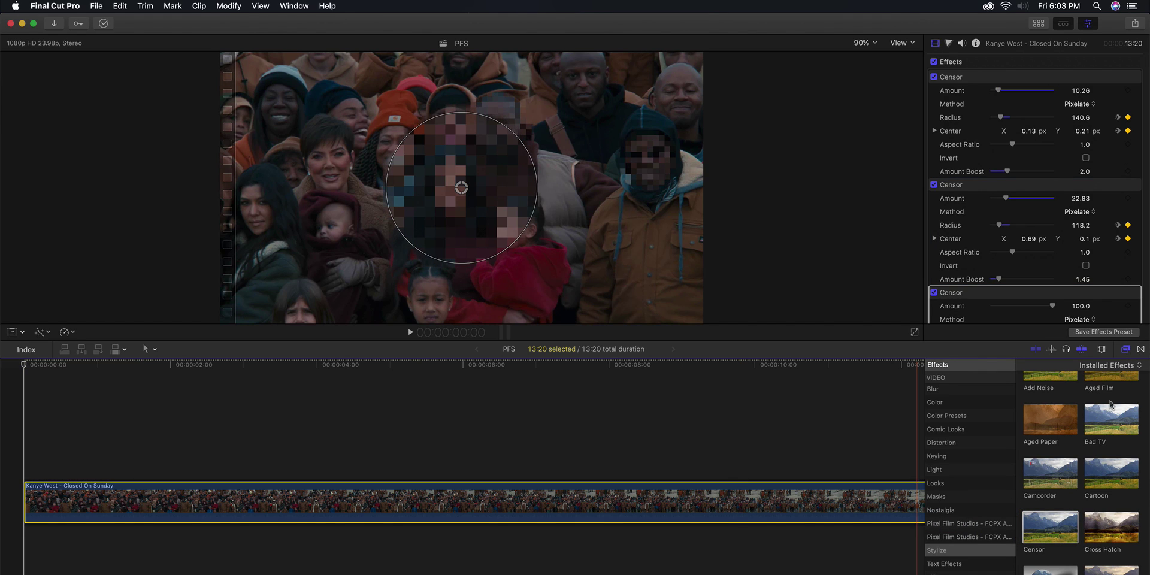
click(1124, 351)
drag(530, 210, 458, 190)
scroll(1105, 280, down, 5)
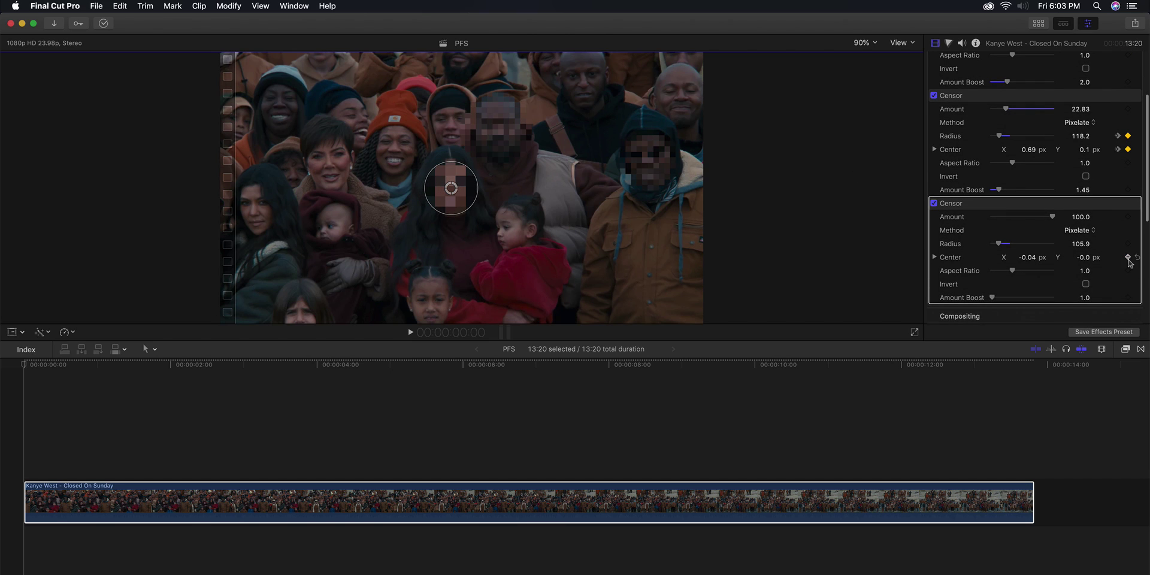
Track the woman's face with the third censor circle to the clip's end, with center 0.04, -0.03 and radius 35.2 at 9:13
key(space)
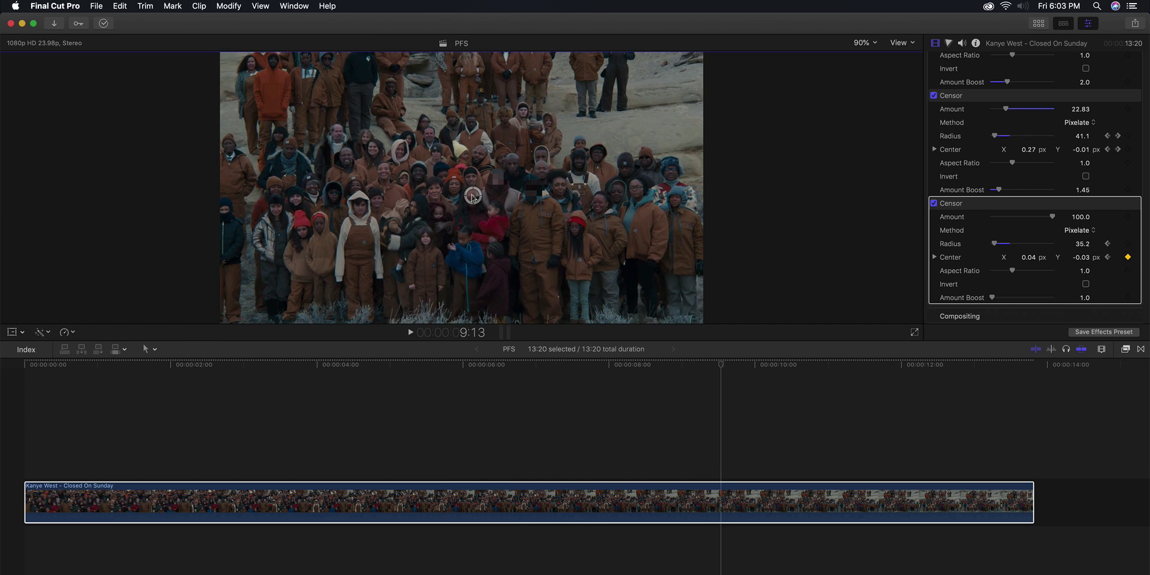
key(shift+Right)
key(shift+Right)
drag(473, 208, 482, 211)
key(shift+Right)
key(shift+Right)
key(shift+Right)
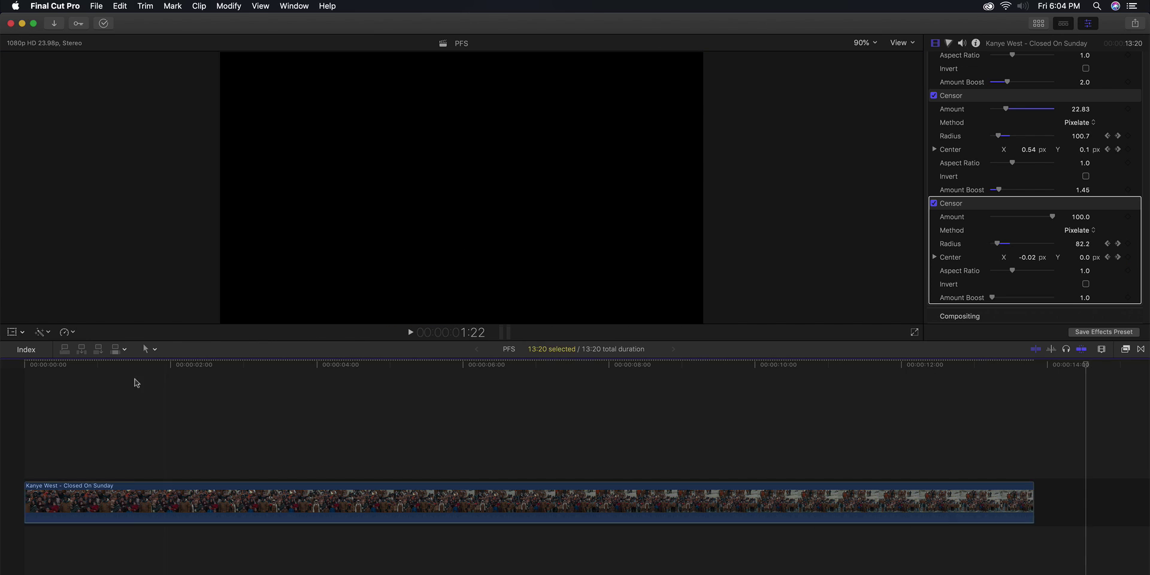
At 1:13, set the third censor's amount to 17.07 and its amount boost to 1.32
click(122, 365)
key(space)
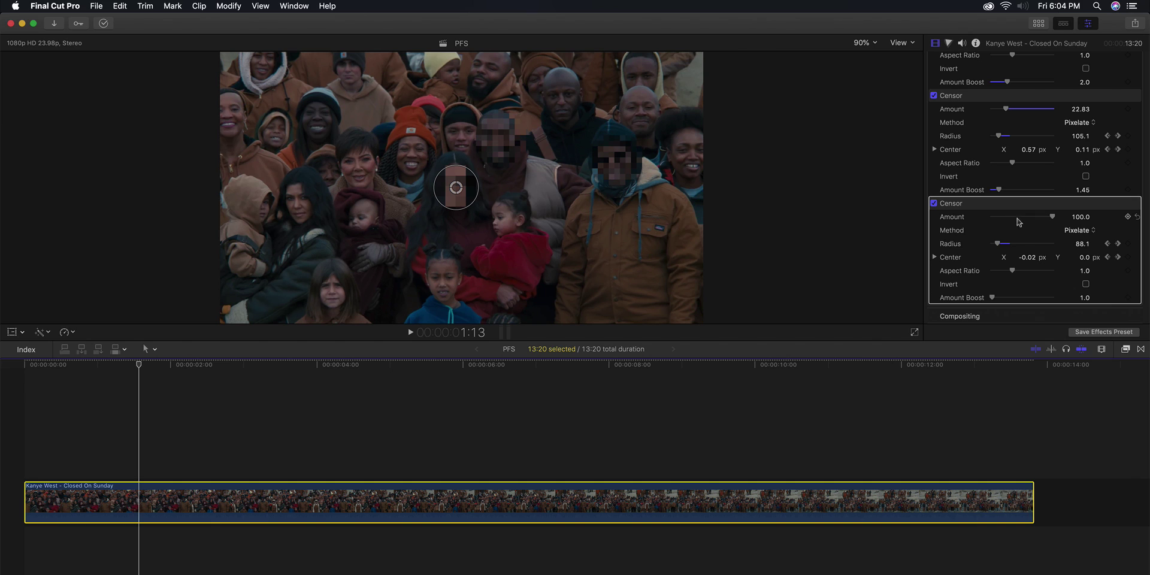
drag(1016, 218, 1001, 218)
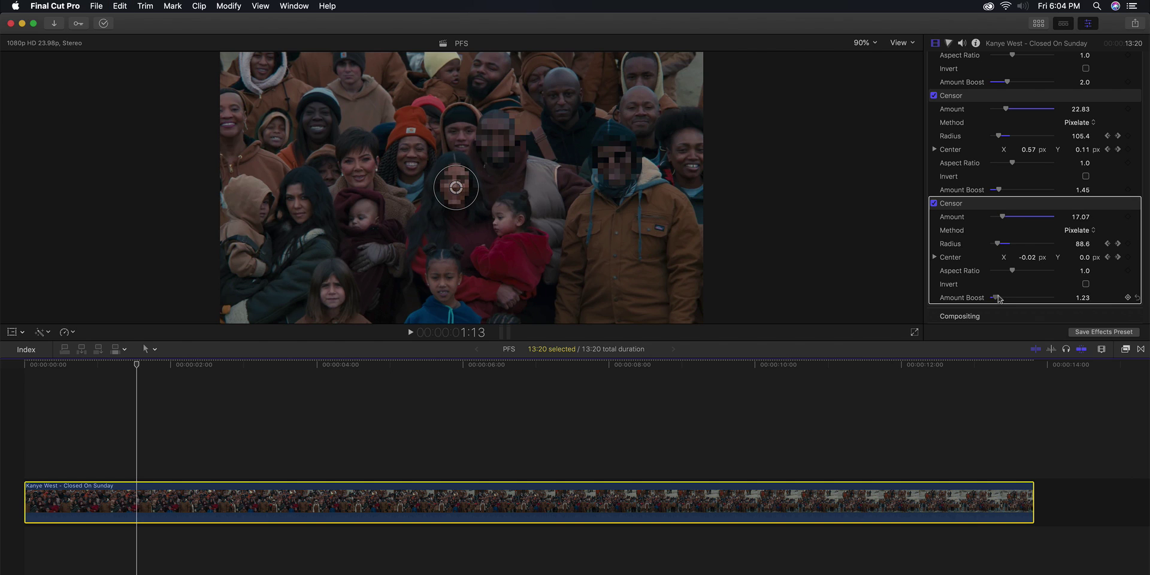
Play the whole clip from the start to check all three censored faces
key(Home)
key(space)
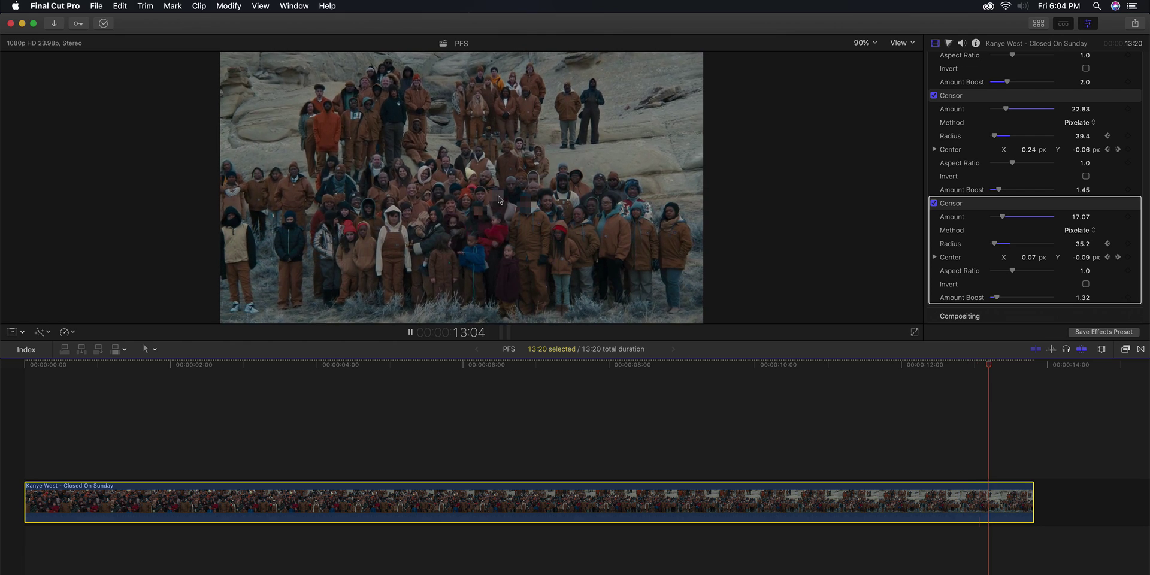
key(space)
Show the clip's video animation and select each Censor effect's animation track in turn, ending on the third Censor's
right_click(319, 500)
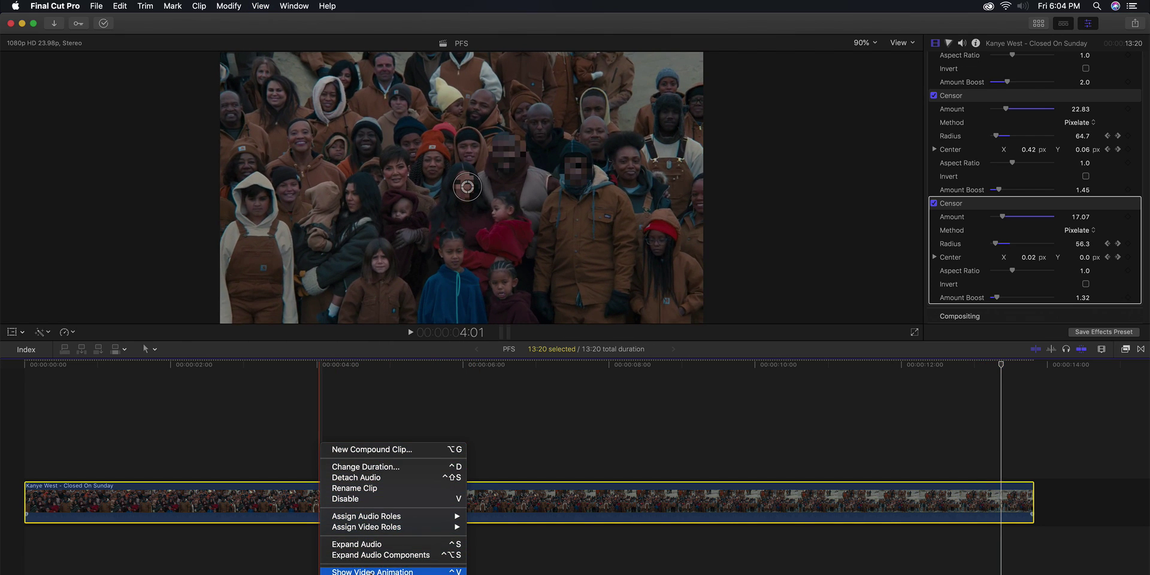
click(366, 571)
scroll(228, 422, up, 1)
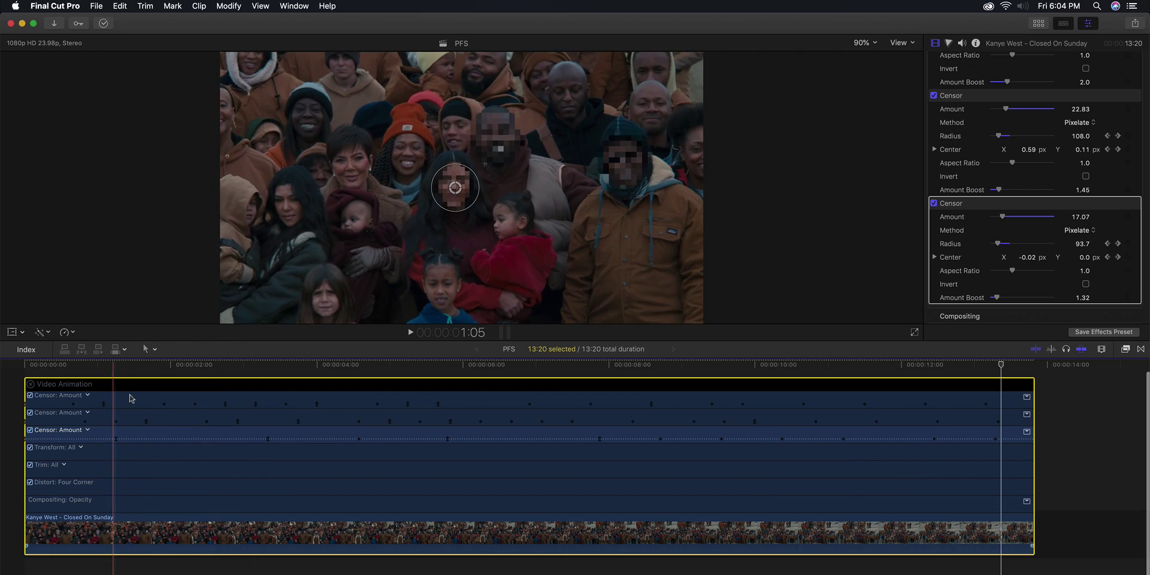
click(145, 398)
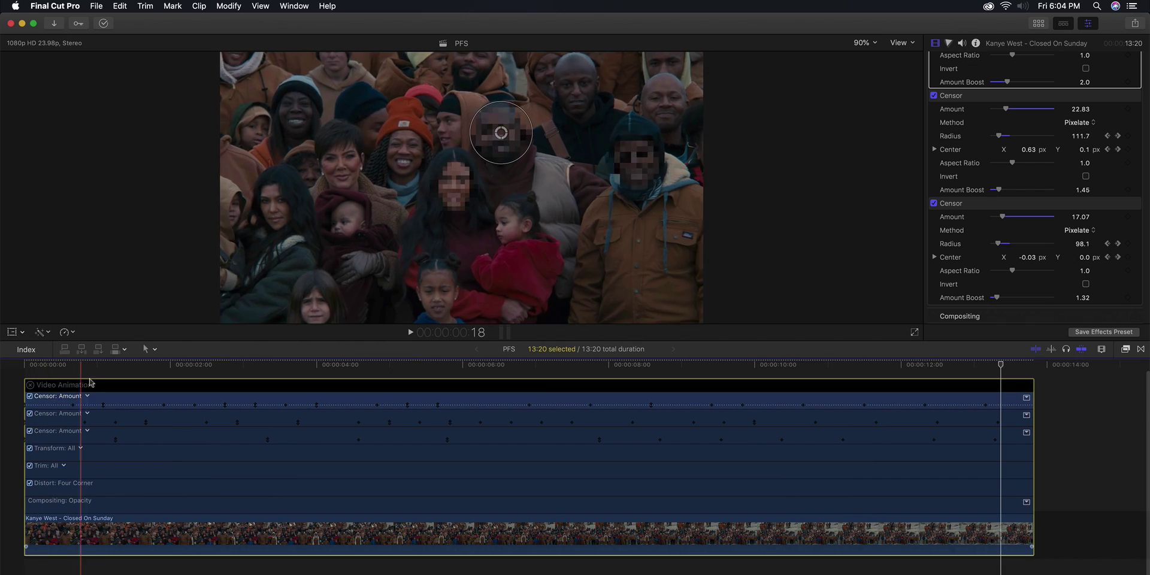
click(71, 397)
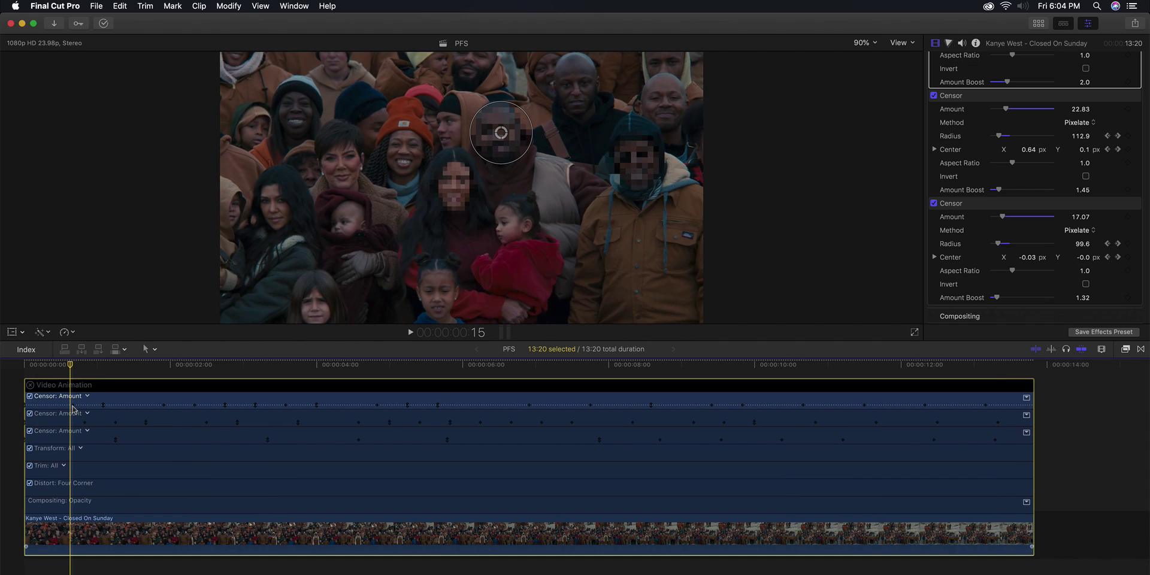
click(154, 440)
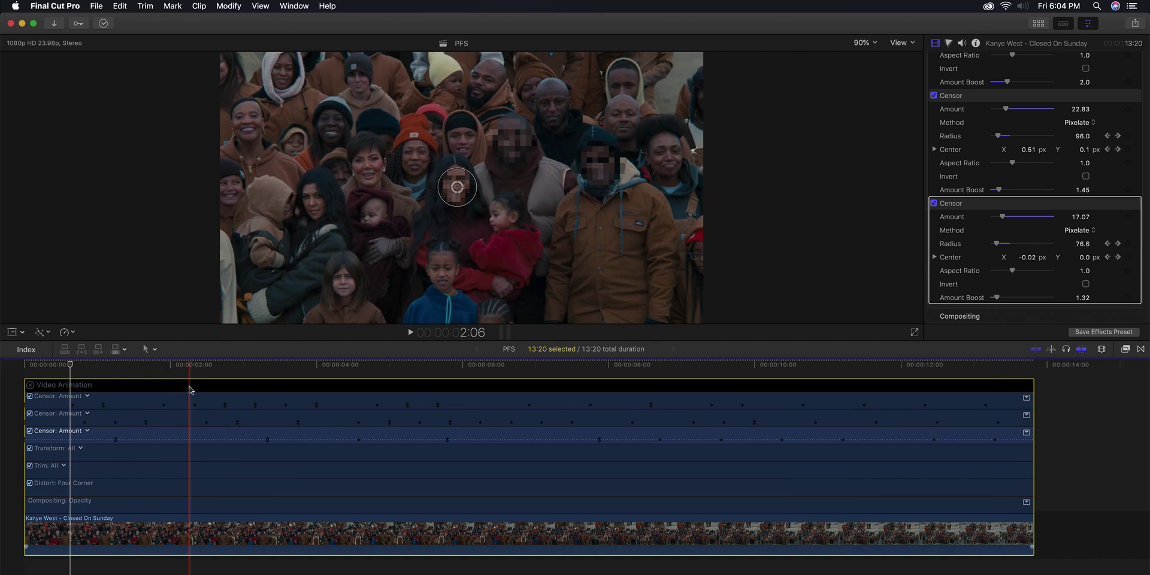
Move the playhead to 4:02 and switch the third Censor's animation track to show only its Center keyframes
drag(153, 367, 324, 365)
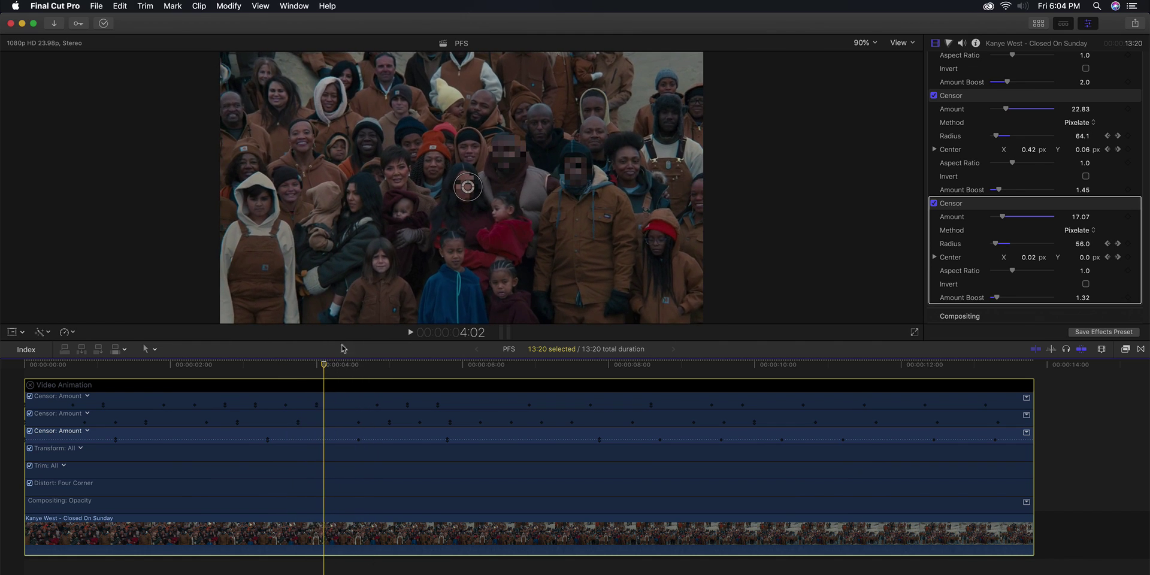
click(85, 479)
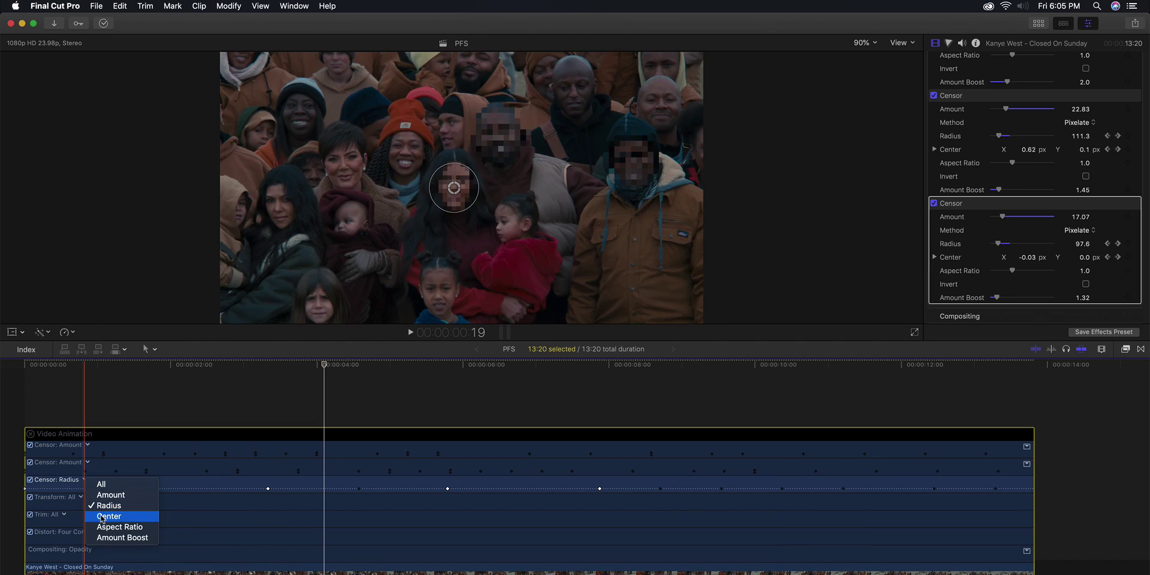
click(102, 517)
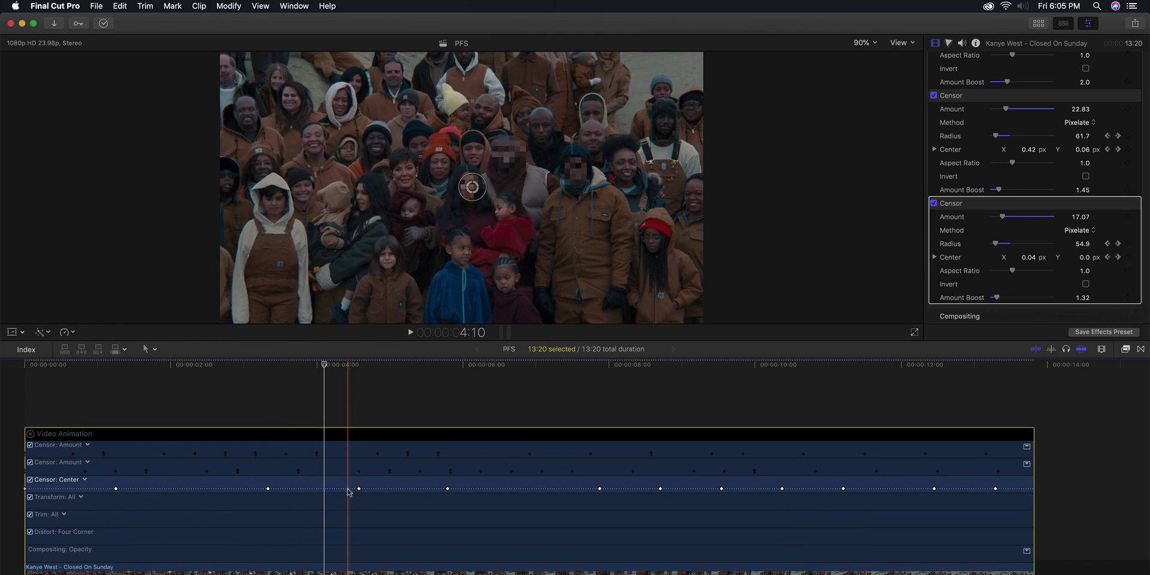
Shift the third Censor's Center keyframe between 3:00 and 4:00 forward to just before 4:00, and review the changed tracking up to 5:07
drag(268, 489, 307, 488)
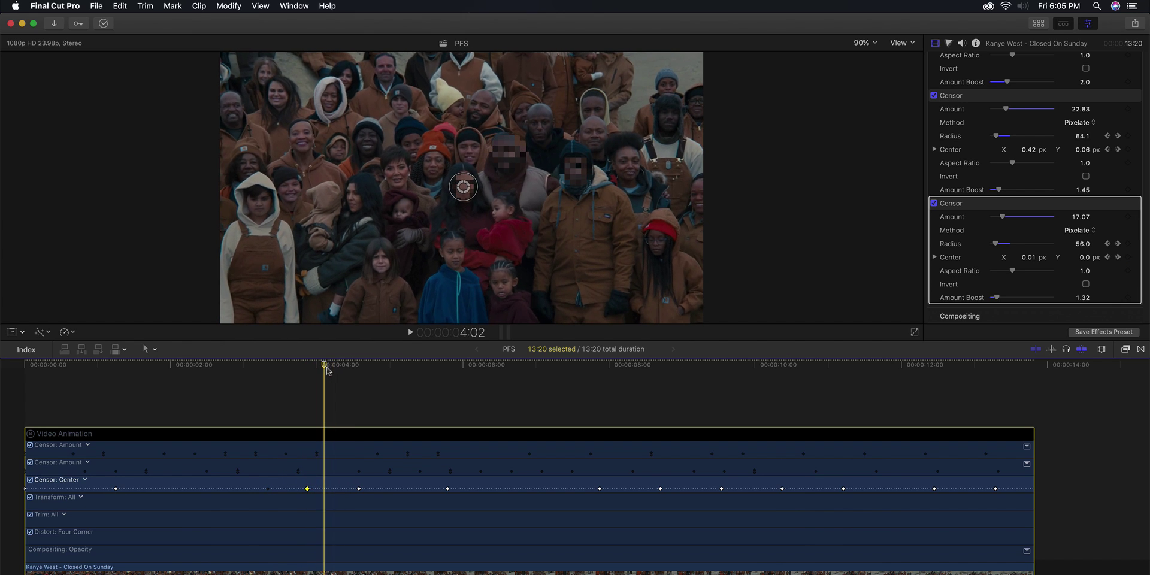
key(space)
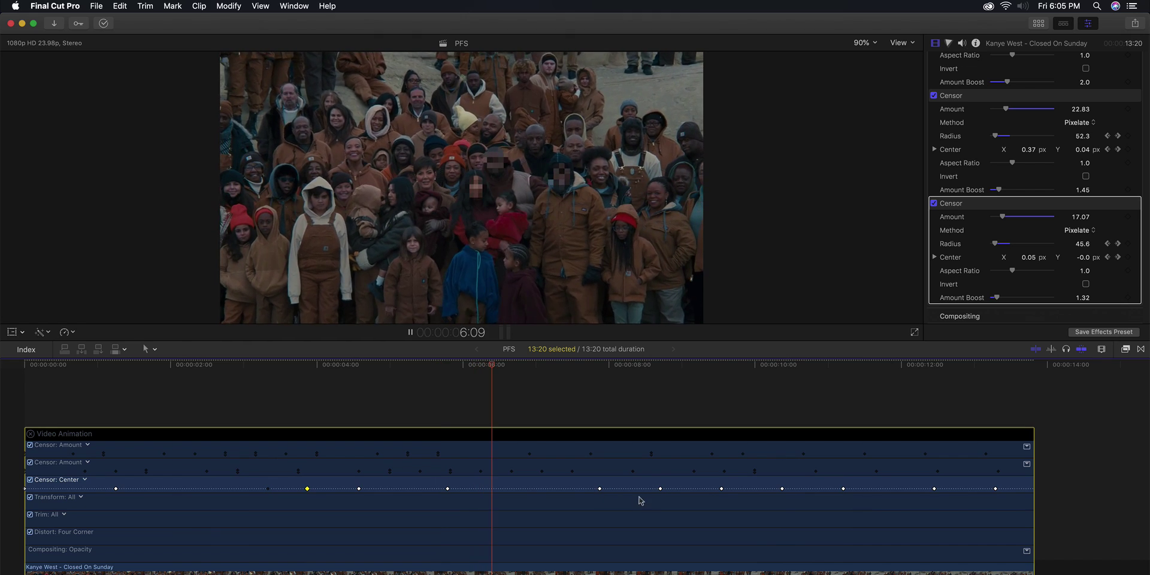
drag(105, 366, 412, 385)
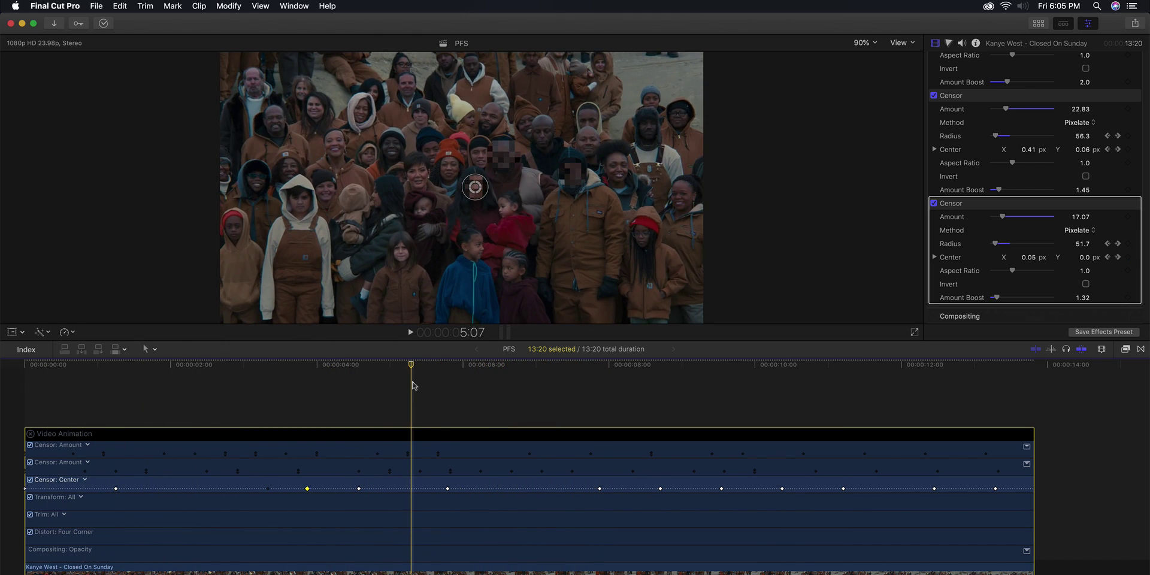